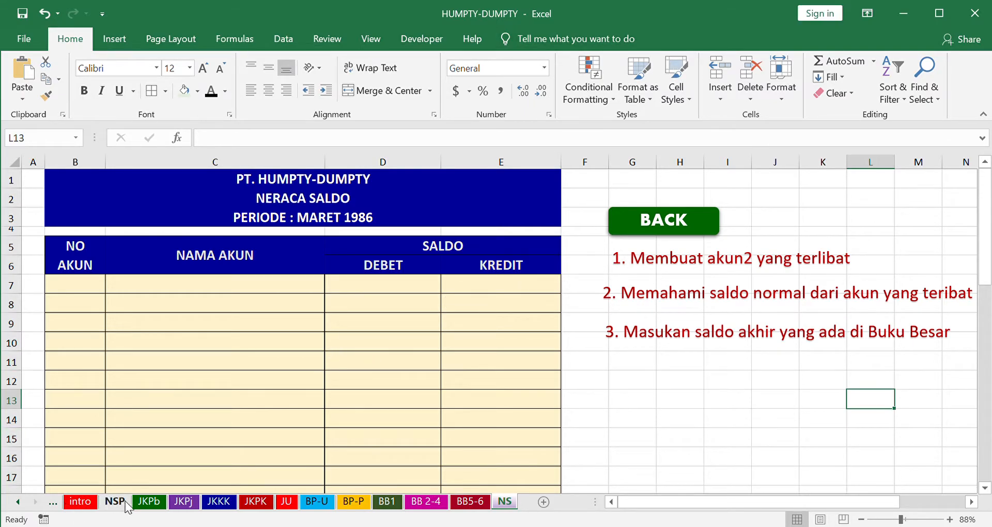
# Open the NERACA SALDO sheet through the intro sheet and look over its debit and credit columns and the listed instructions.
pyautogui.click(80, 501)
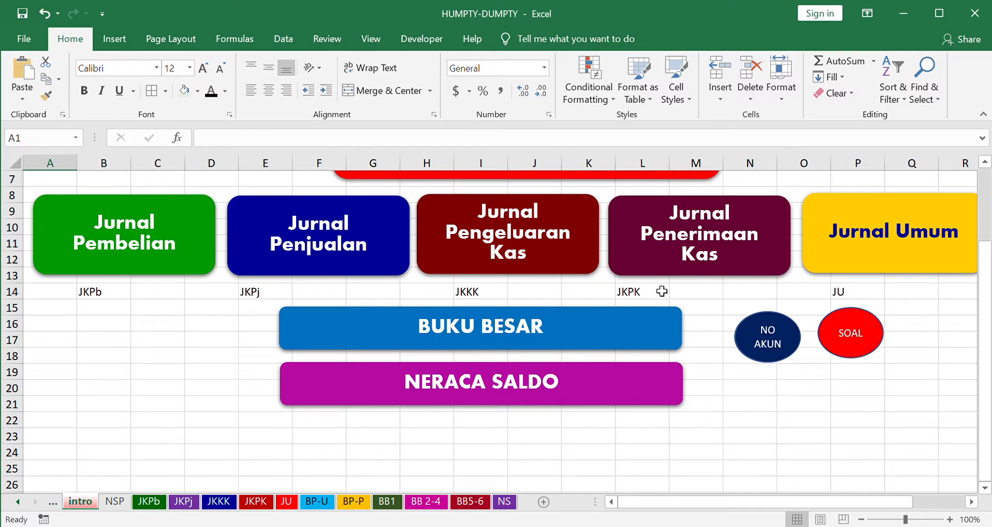
pyautogui.click(525, 387)
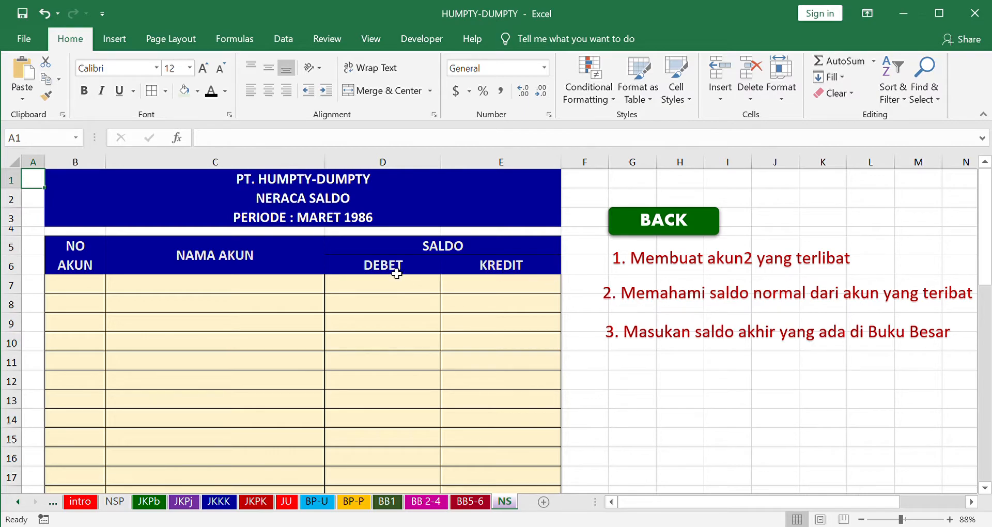
pyautogui.click(394, 267)
pyautogui.click(501, 270)
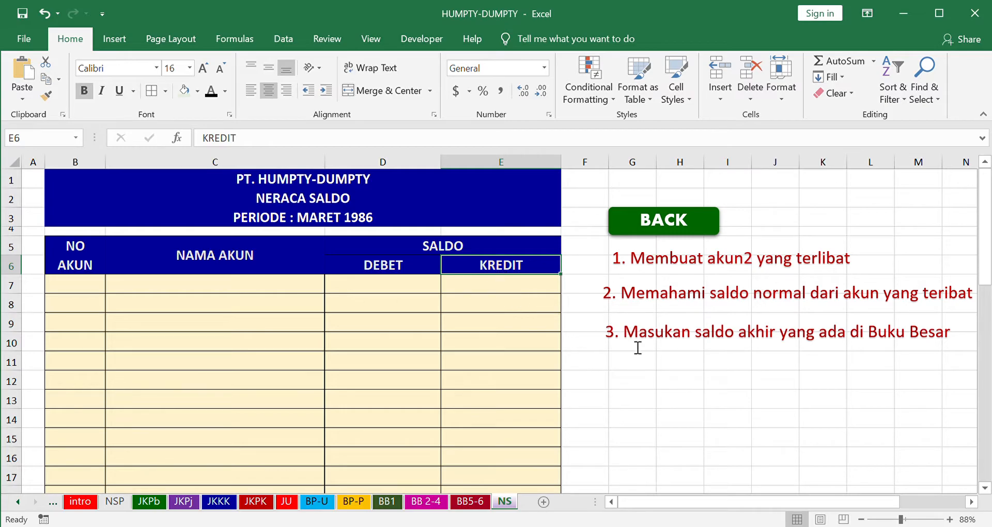
pyautogui.click(618, 374)
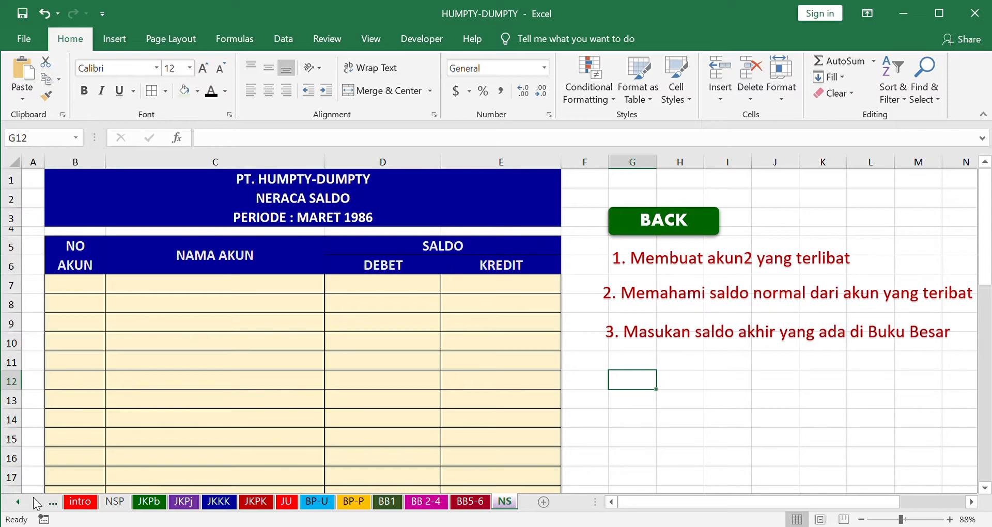
# Copy the account numbers 111 to 616 from A4:A40 of the NO sheet into the NS sheet's NO AKUN column, starting at B7.
pyautogui.click(50, 503)
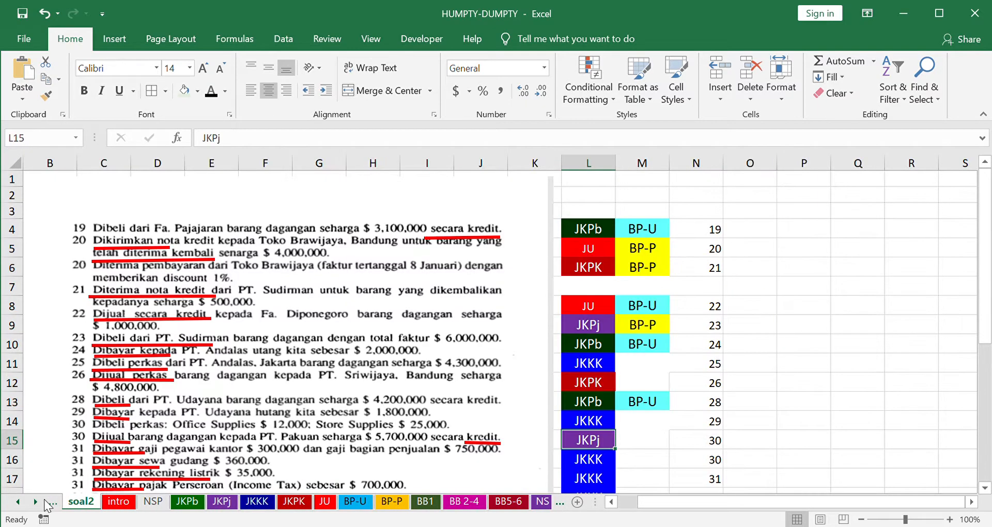
pyautogui.click(47, 503)
pyautogui.click(47, 504)
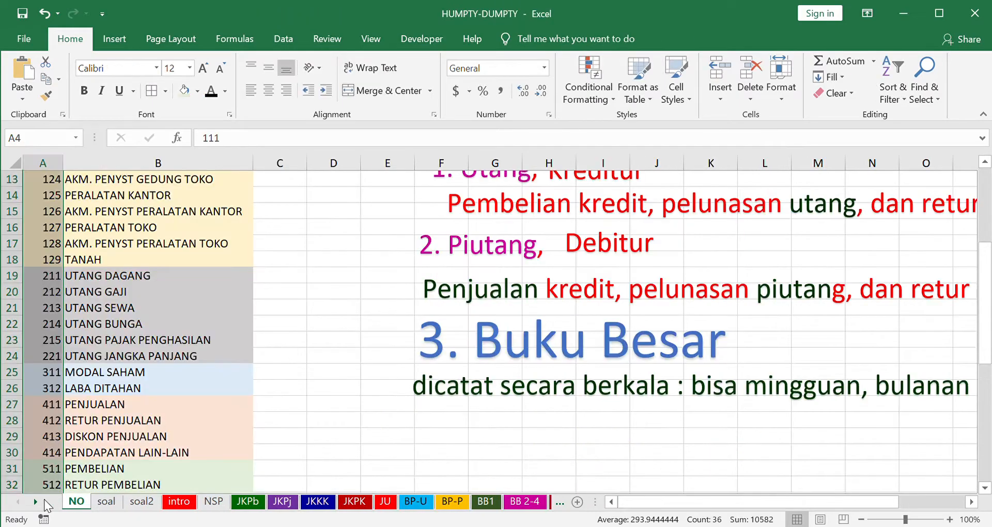
pyautogui.click(48, 275)
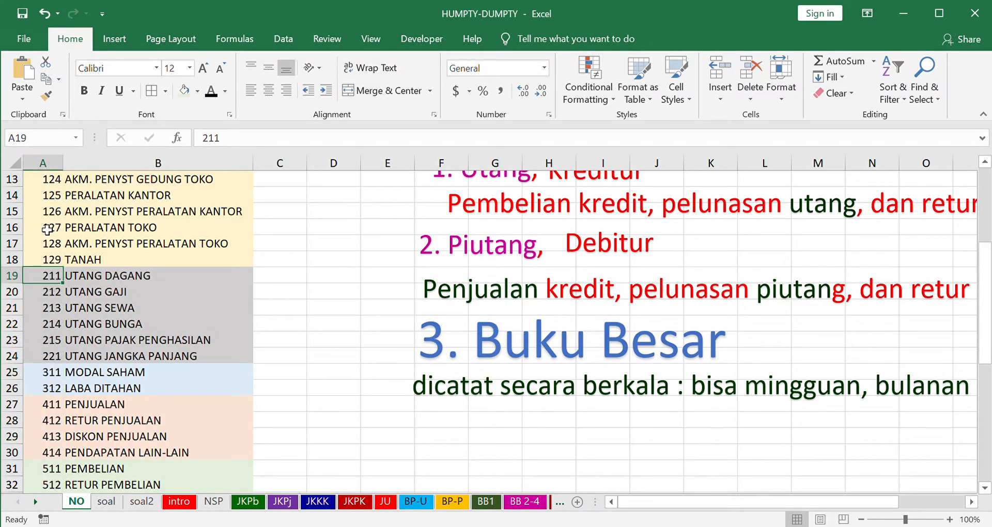
pyautogui.scroll(4, 48, 259)
pyautogui.moveTo(46, 237); pyautogui.dragTo(51, 454)
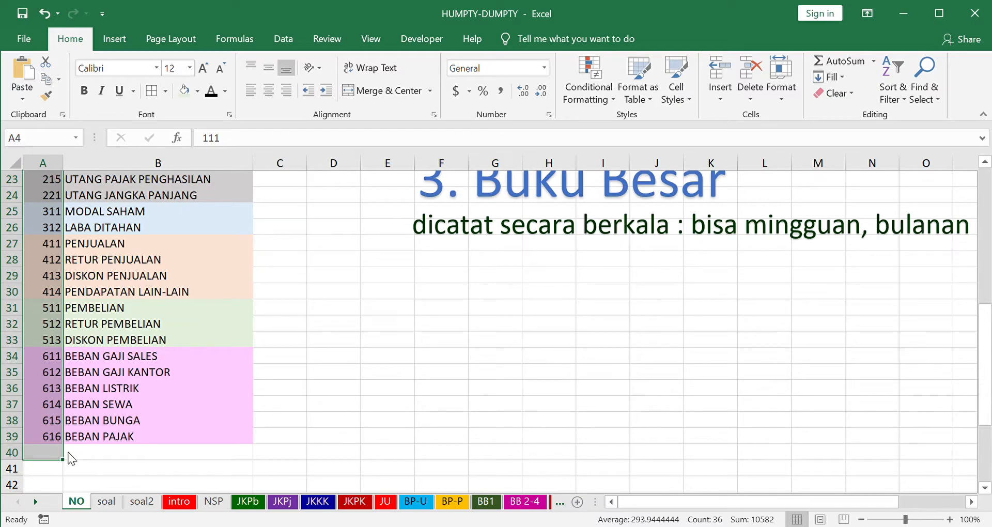
pyautogui.hotkey('ctrl', 'c')
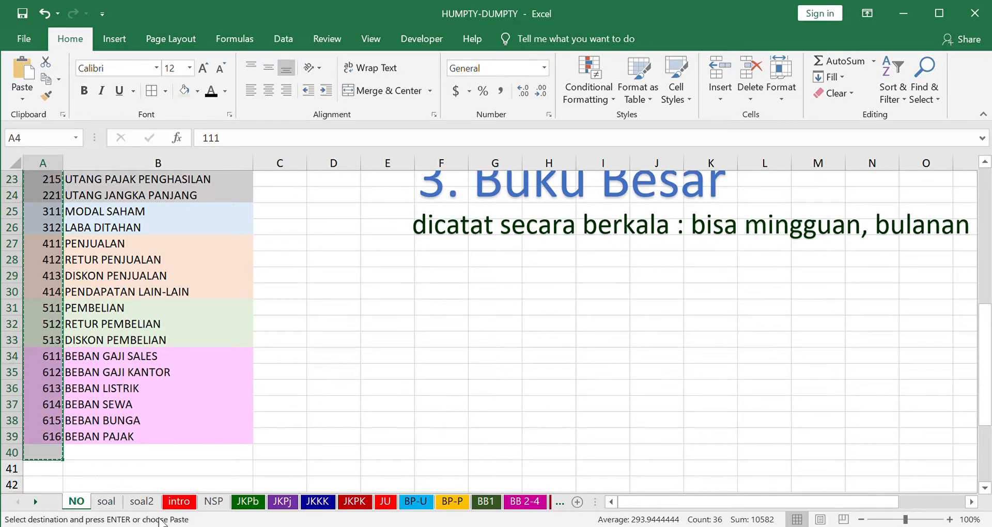
pyautogui.click(559, 502)
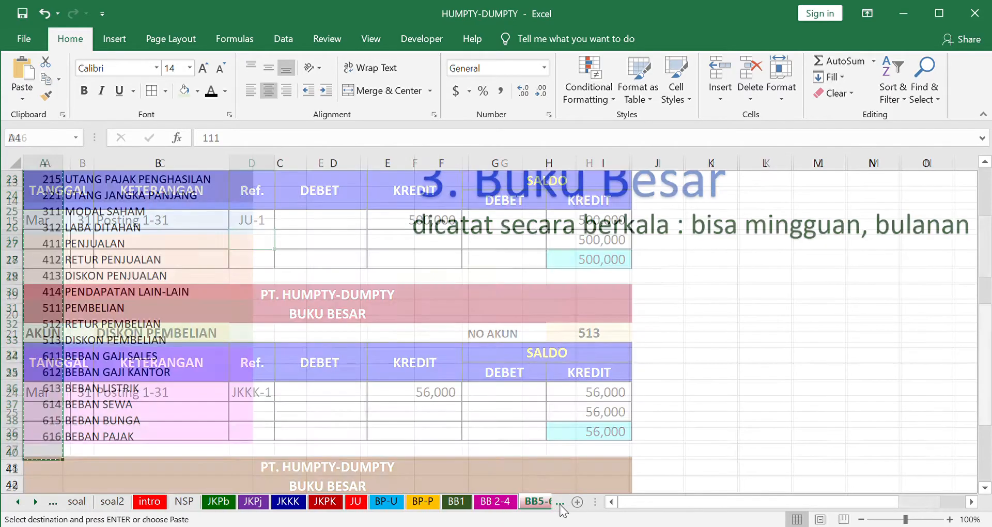
pyautogui.click(547, 502)
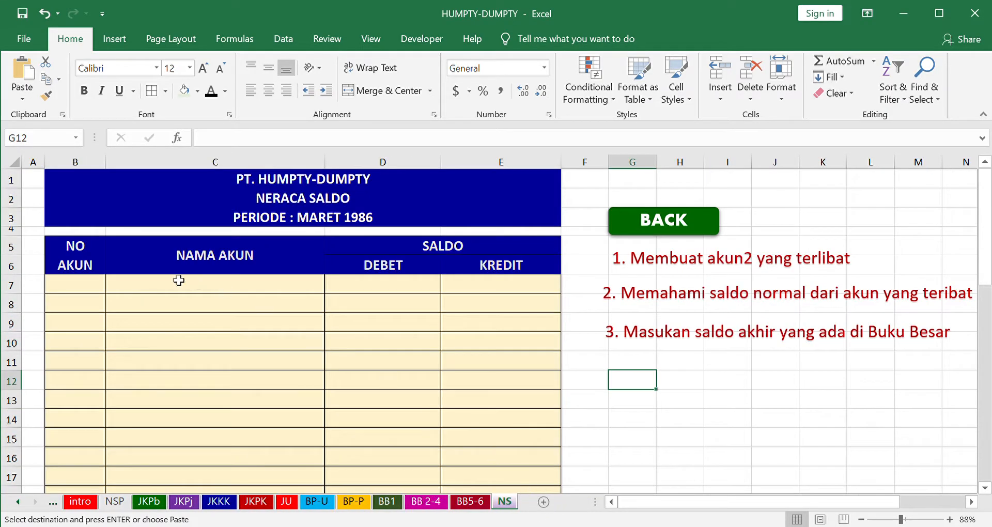
pyautogui.click(89, 289)
pyautogui.hotkey('ctrl', 'v')
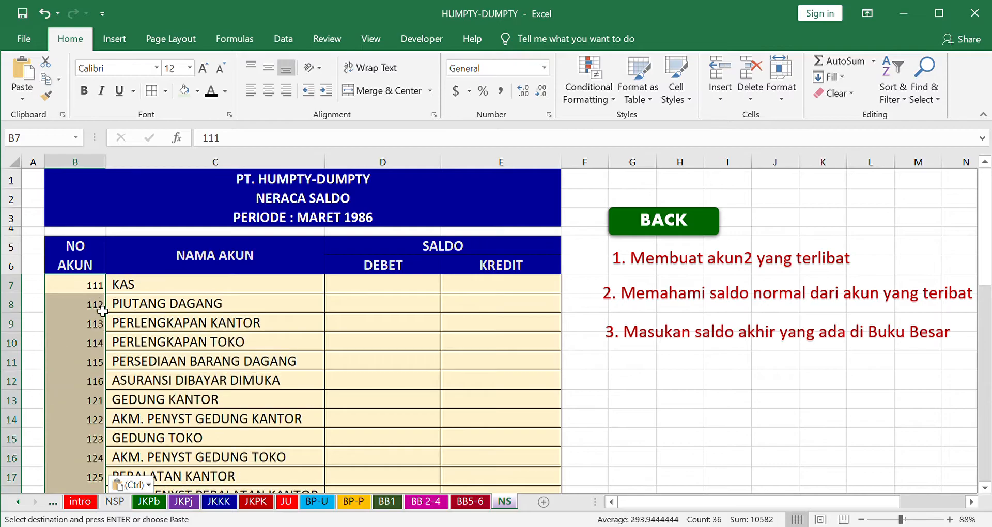
# Fill the expense account rows 611 to 616 (B37:E42) with the same pink as their account numbers.
pyautogui.scroll(-10, 135, 380)
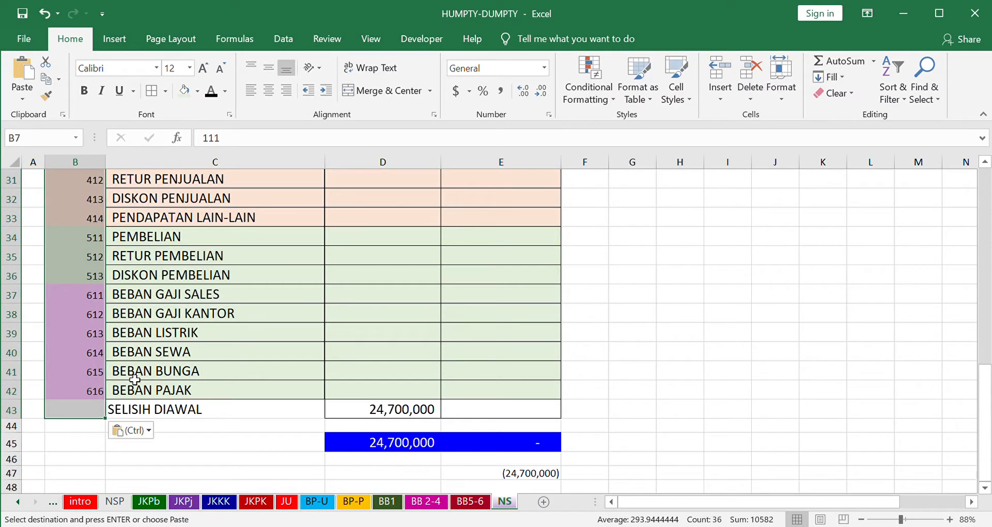
pyautogui.moveTo(89, 294); pyautogui.dragTo(471, 402)
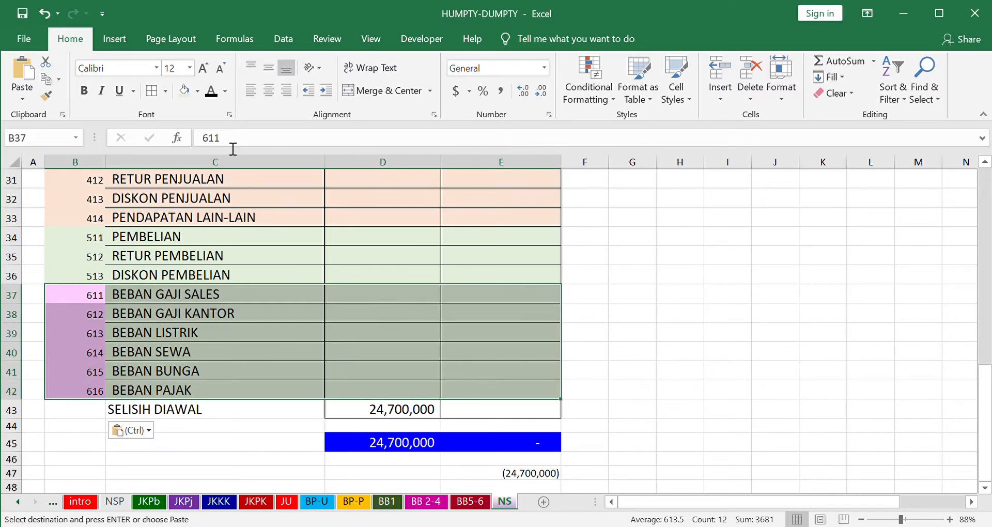
pyautogui.click(184, 91)
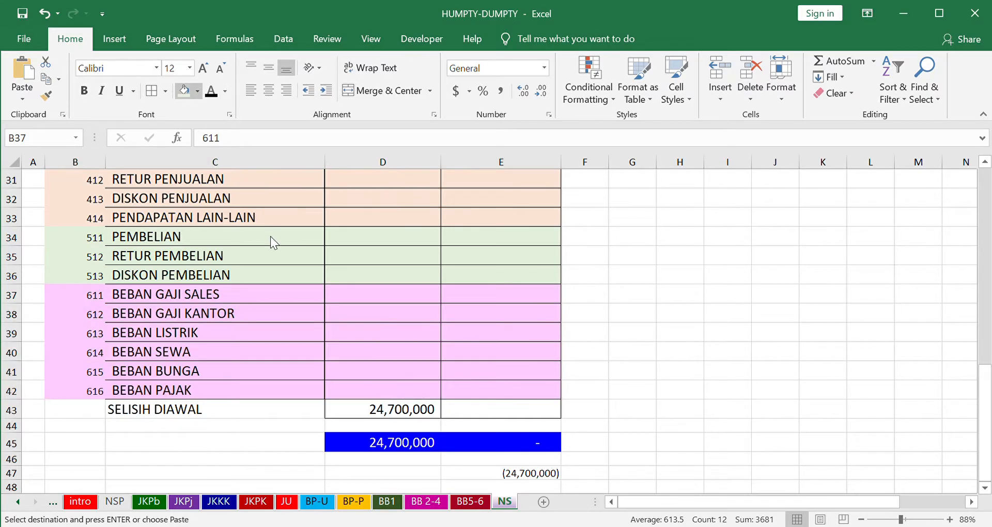
pyautogui.click(262, 321)
# Apply cell borders to the pasted account numbers in B7:B42.
pyautogui.scroll(4, 258, 323)
pyautogui.scroll(6, 258, 323)
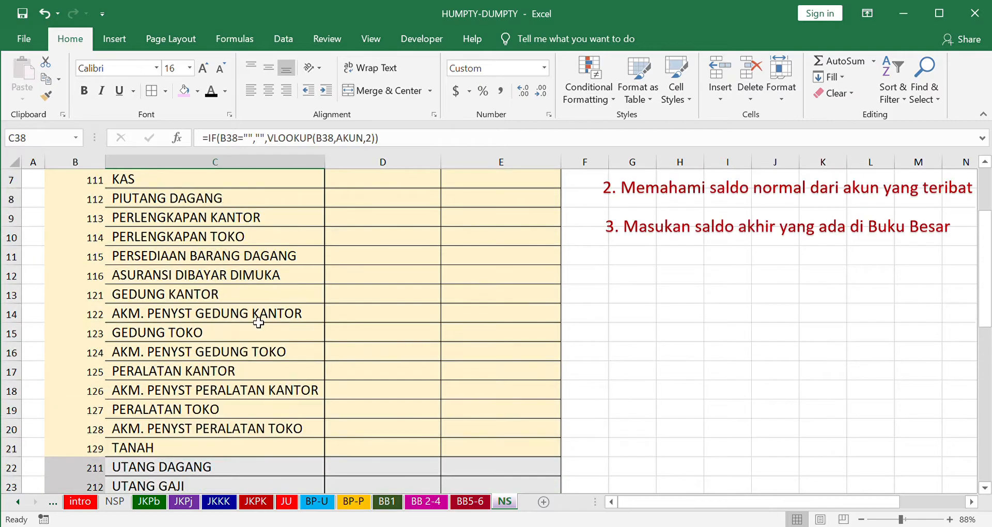
pyautogui.moveTo(85, 285); pyautogui.dragTo(83, 385)
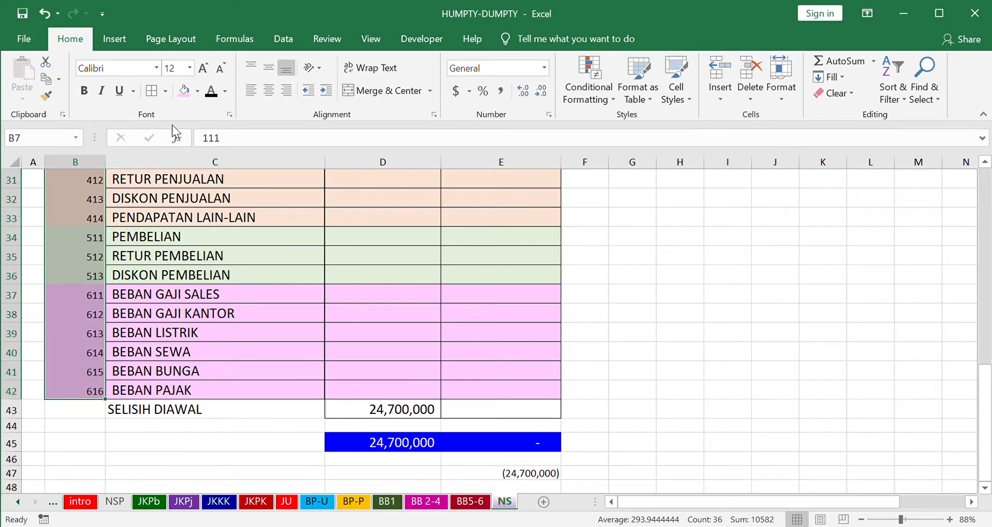
pyautogui.click(157, 91)
pyautogui.scroll(10, 336, 274)
pyautogui.click(367, 378)
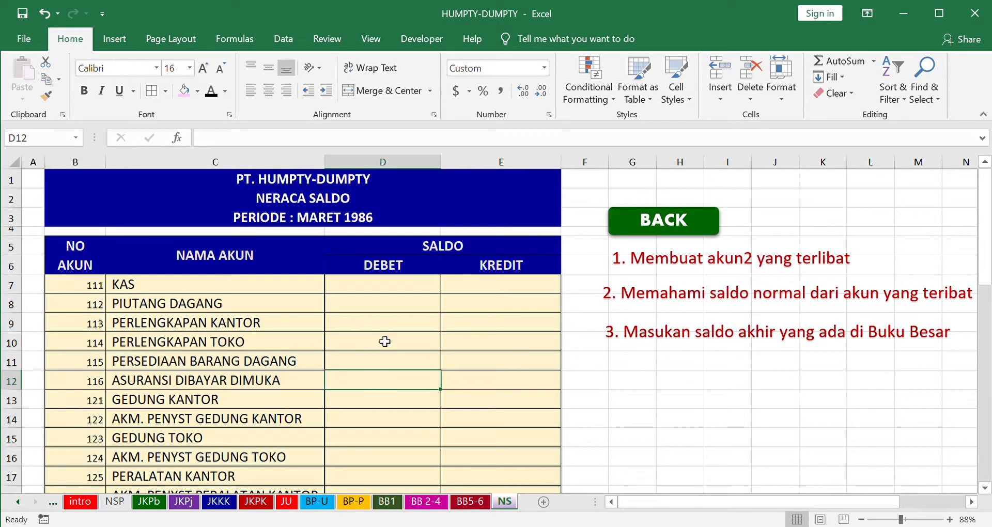
# Review the asset accounts 111 to 129 and their names, including the accumulated depreciation accounts for buildings and equipment.
pyautogui.click(396, 293)
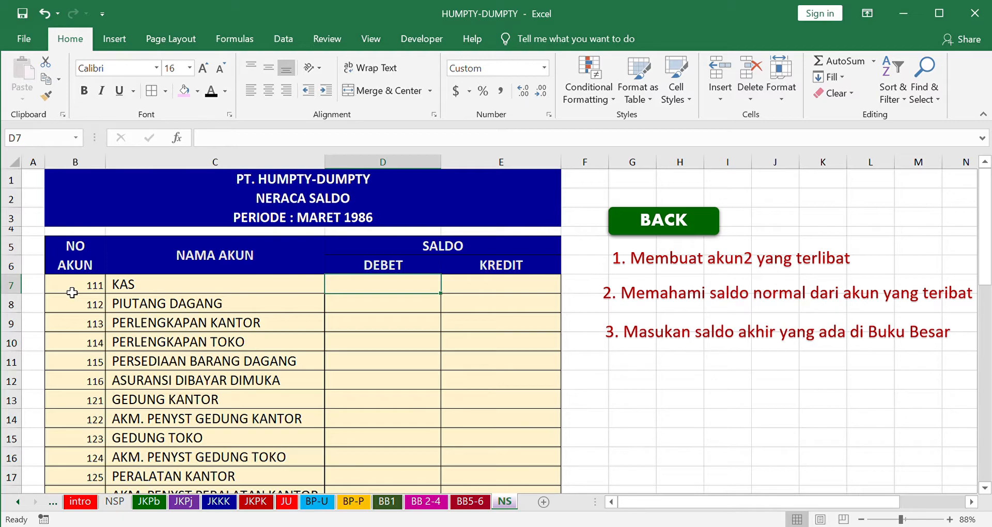
pyautogui.moveTo(90, 285); pyautogui.dragTo(258, 187)
pyautogui.scroll(7, 333, 350)
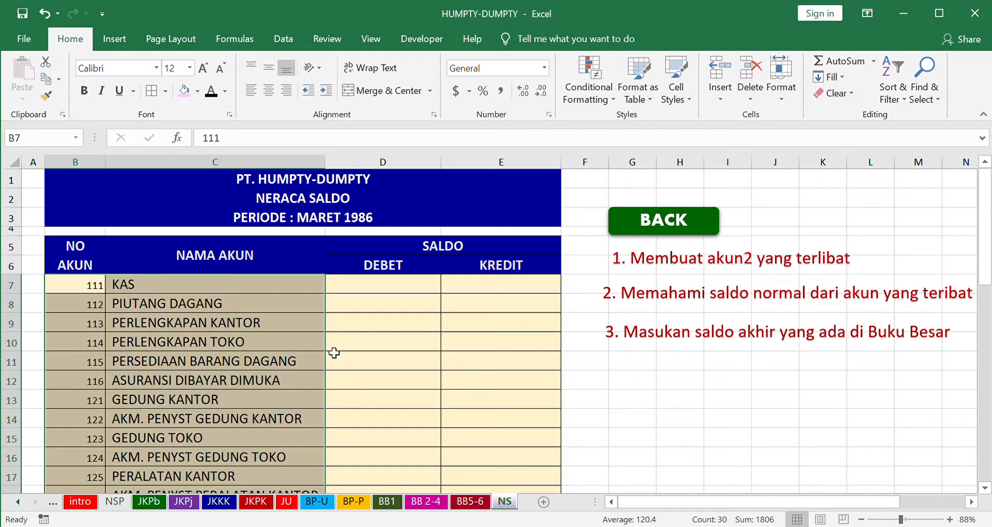
pyautogui.click(237, 428)
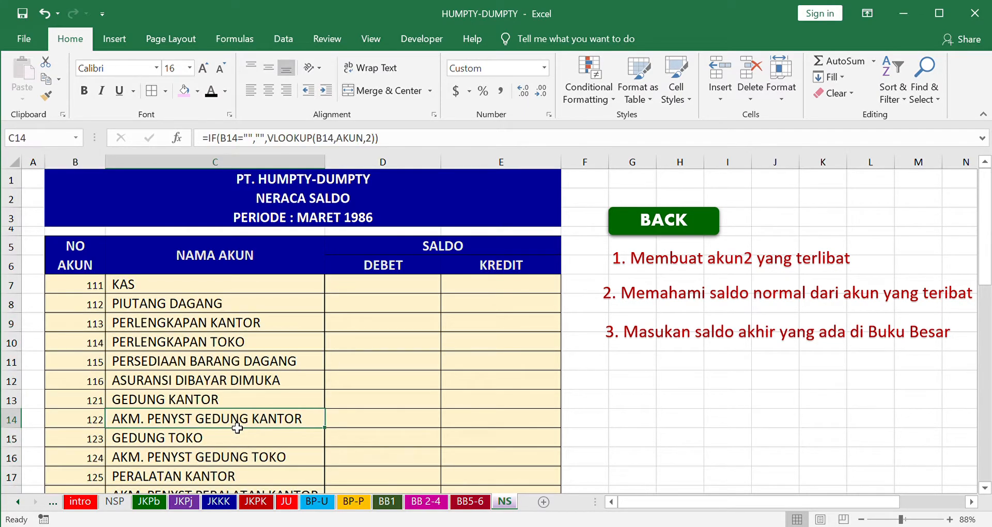
pyautogui.scroll(-1, 237, 428)
pyautogui.click(234, 445)
pyautogui.click(226, 477)
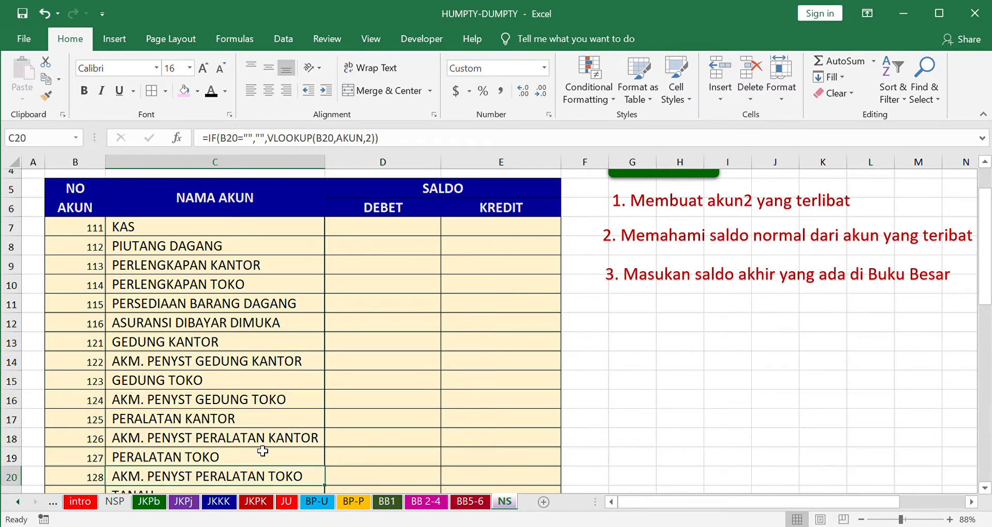
# Link the KAS debit balance in D7 to its closing ledger balance in cell G8 of the BB1 sheet.
pyautogui.click(382, 231)
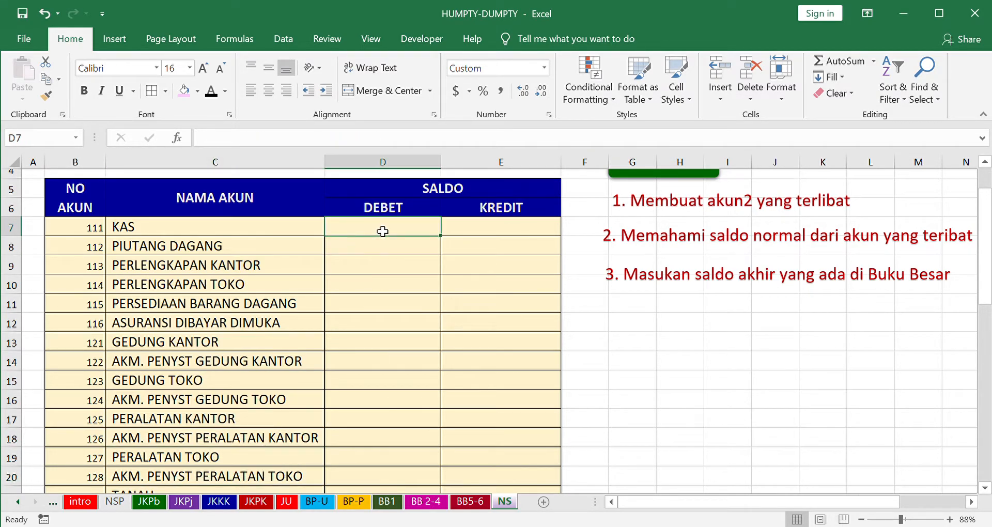
pyautogui.write('=')
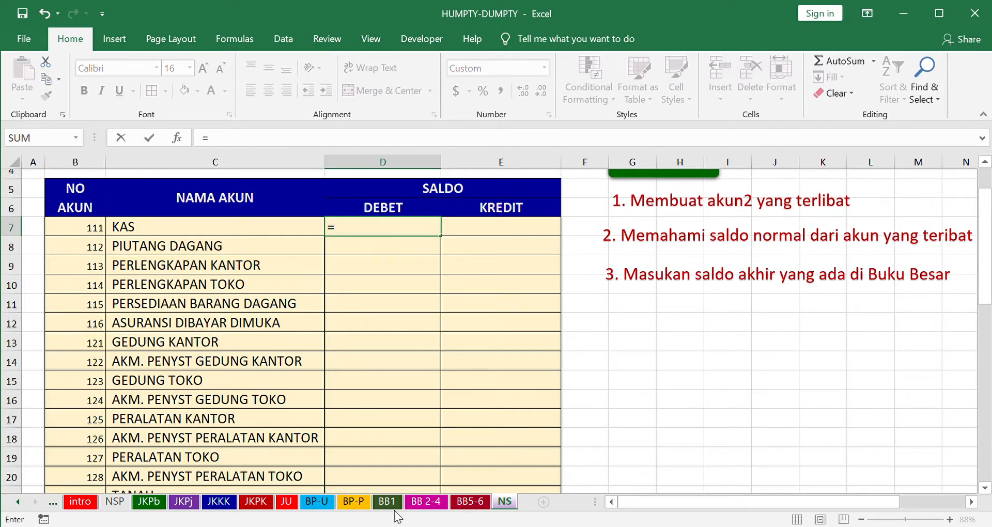
pyautogui.click(387, 501)
pyautogui.scroll(20, 459, 365)
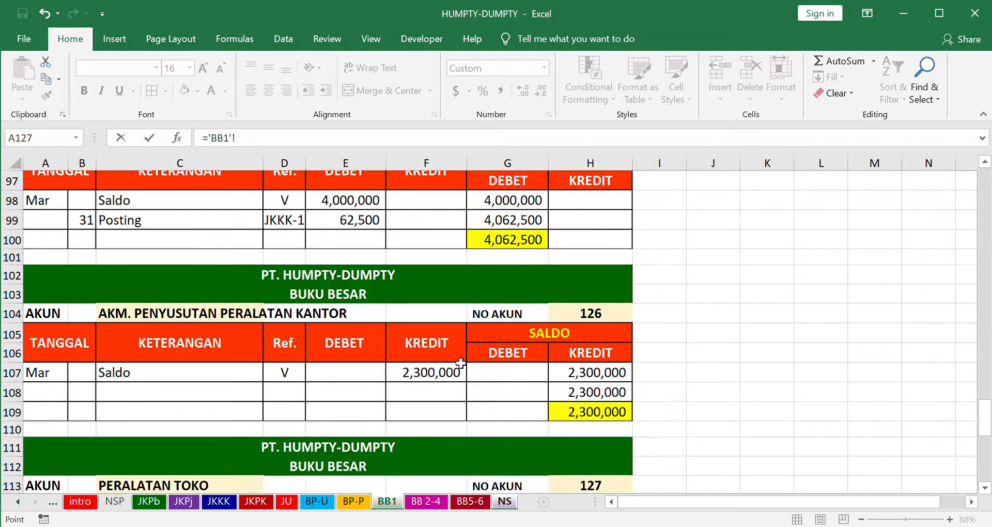
pyautogui.scroll(19, 458, 365)
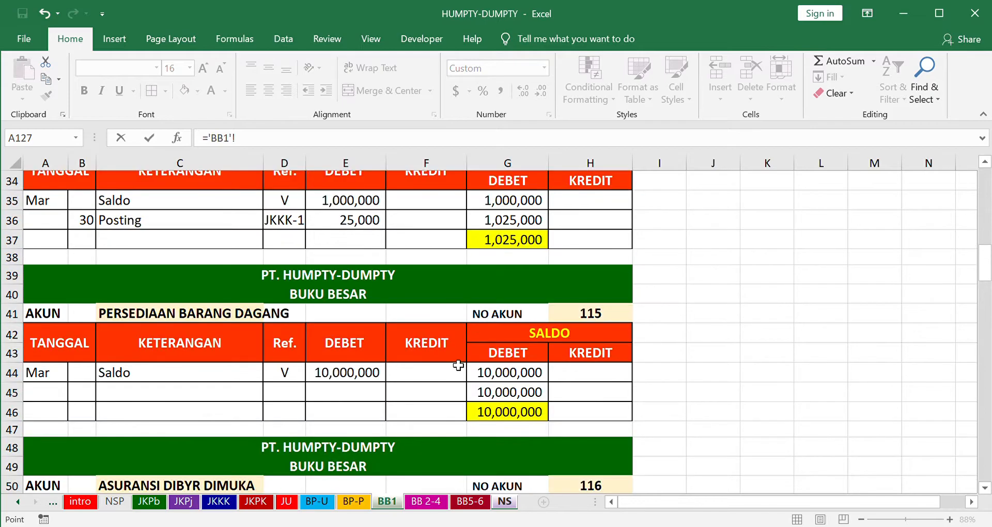
pyautogui.scroll(1, 458, 365)
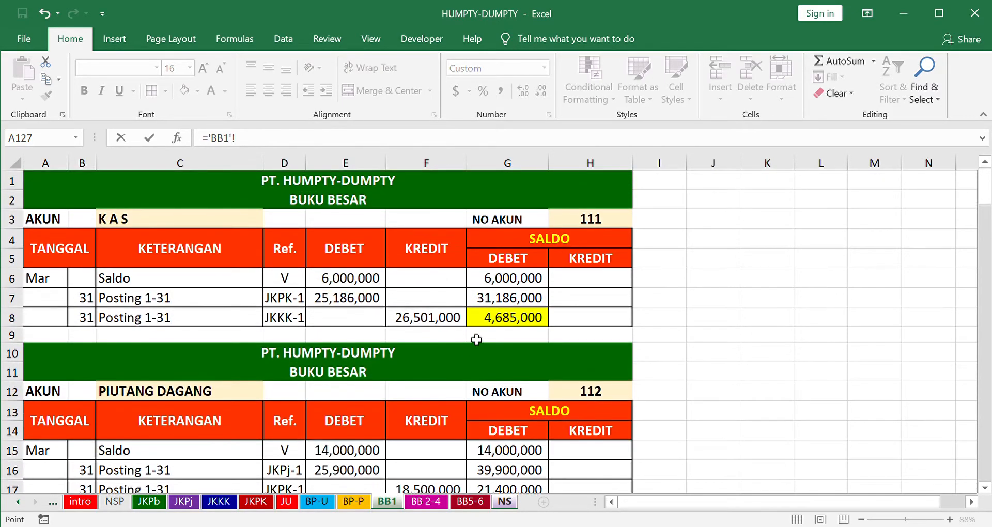
pyautogui.click(483, 324)
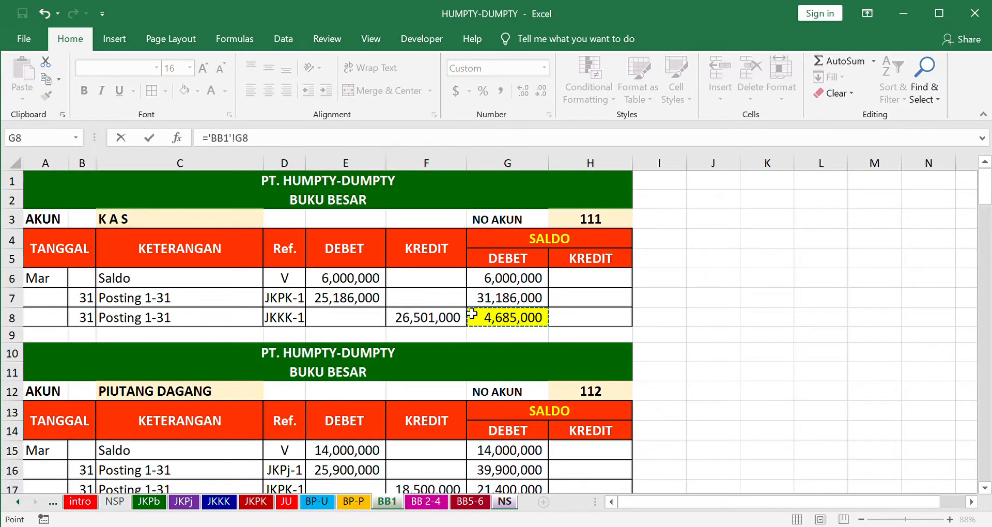
pyautogui.press('Return')
# Link the PIUTANG DAGANG debit balance in D8 to cell G18 of the BB1 sheet.
pyautogui.write('=')
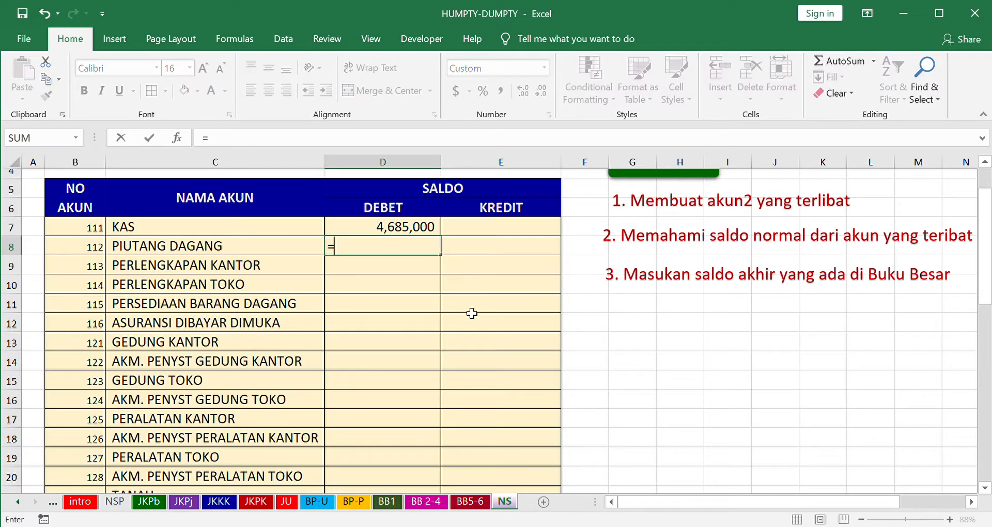
pyautogui.click(387, 501)
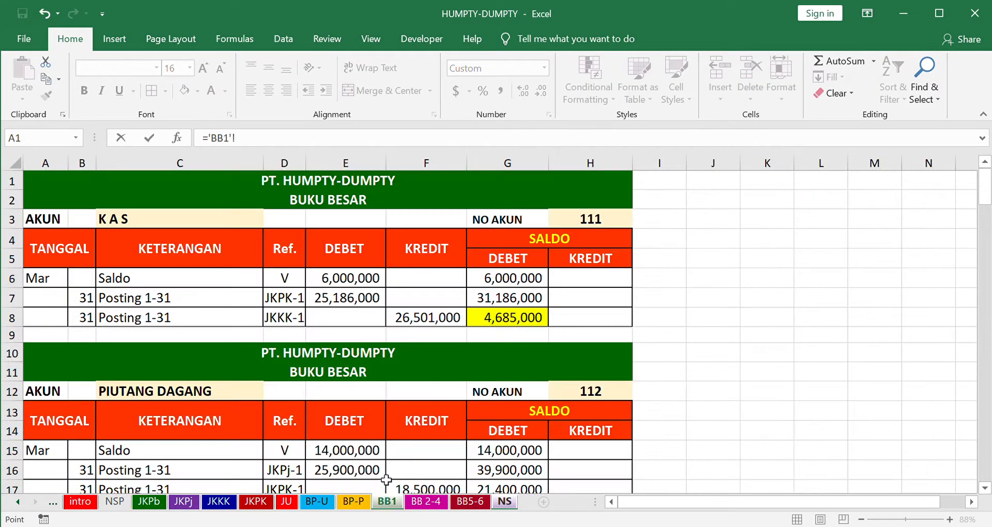
pyautogui.scroll(-2, 499, 448)
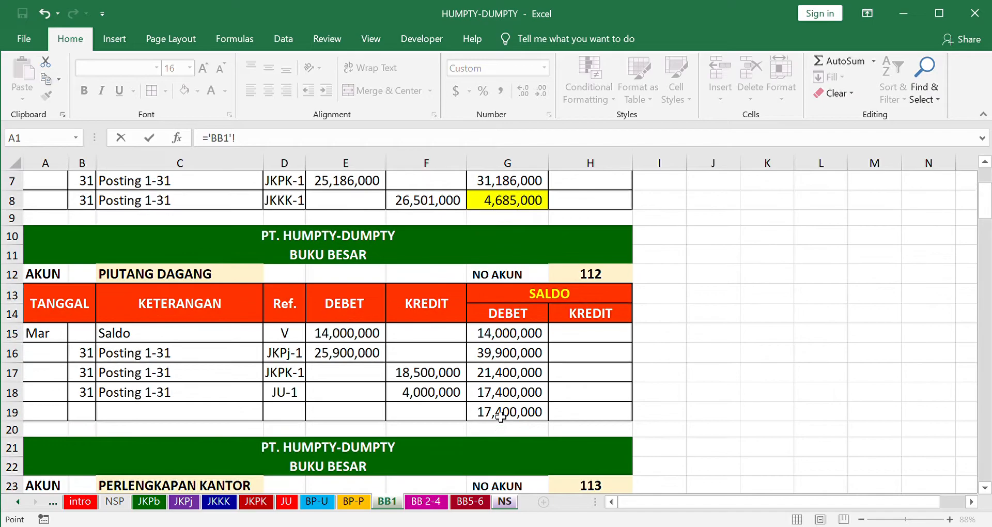
pyautogui.click(500, 398)
pyautogui.press('Return')
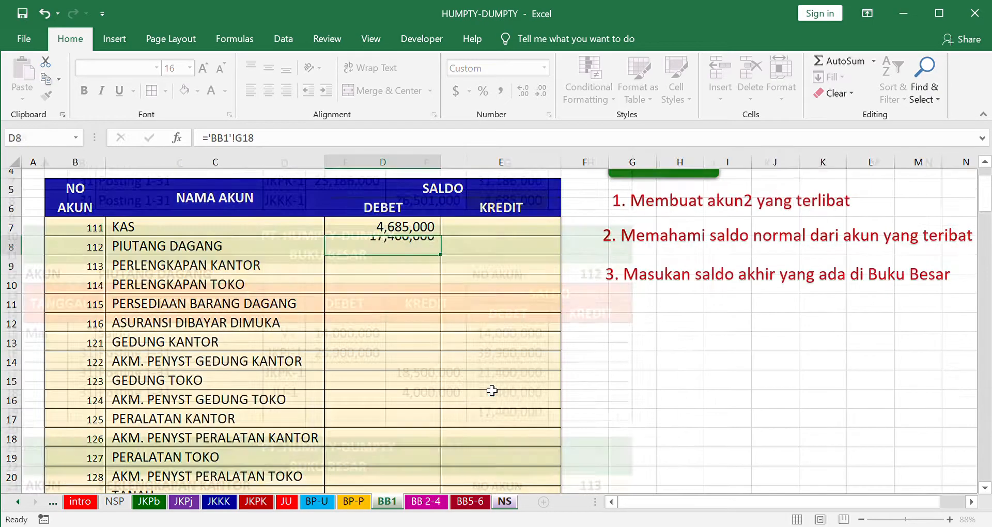
# Link the PERLENGKAPAN KANTOR debit balance in D9 to its closing ledger balance in cell G28 of the BB1 sheet.
pyautogui.write('=')
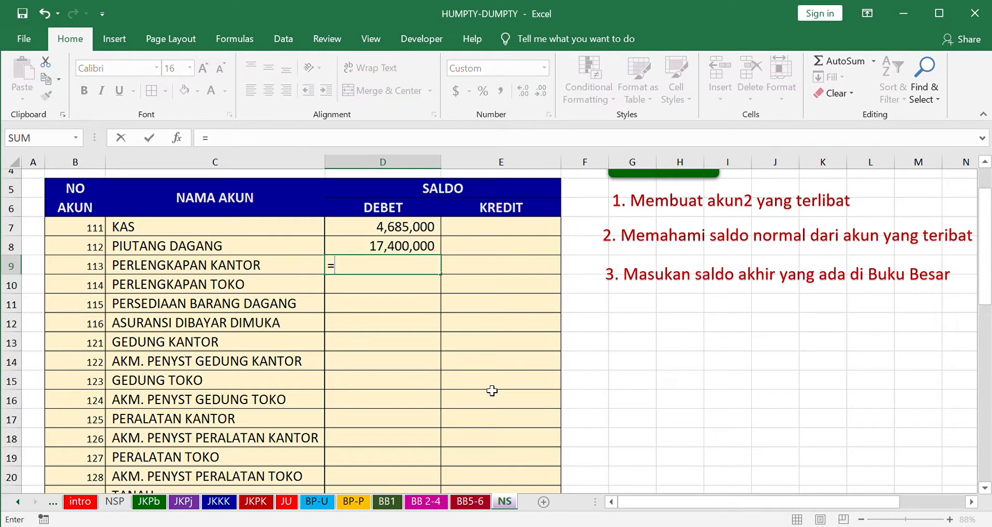
pyautogui.click(399, 506)
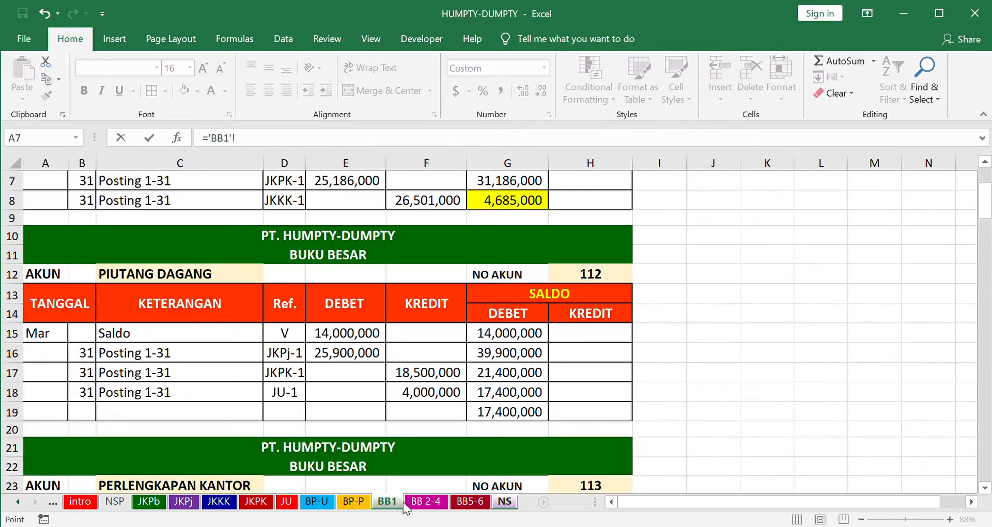
pyautogui.scroll(-2, 485, 465)
pyautogui.scroll(1, 493, 464)
pyautogui.scroll(3, 494, 462)
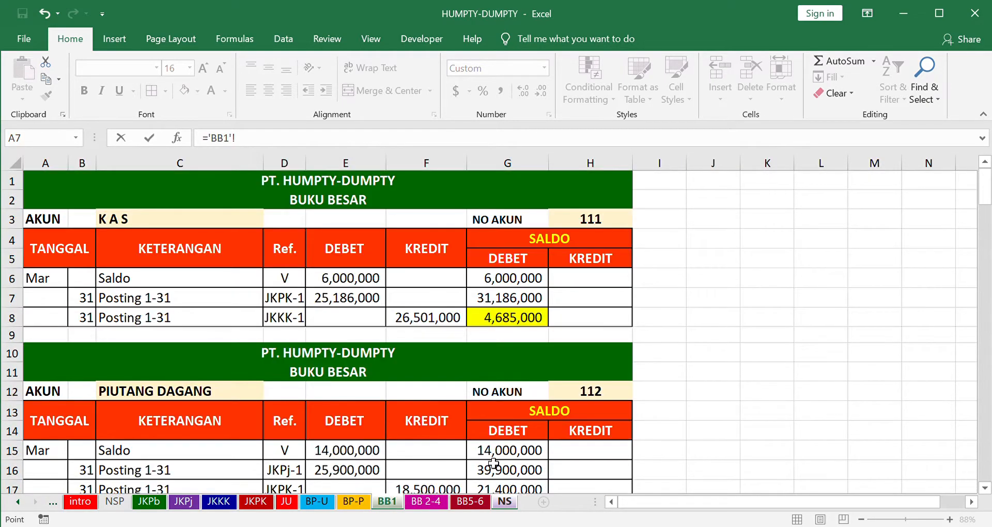
pyautogui.scroll(-2, 493, 463)
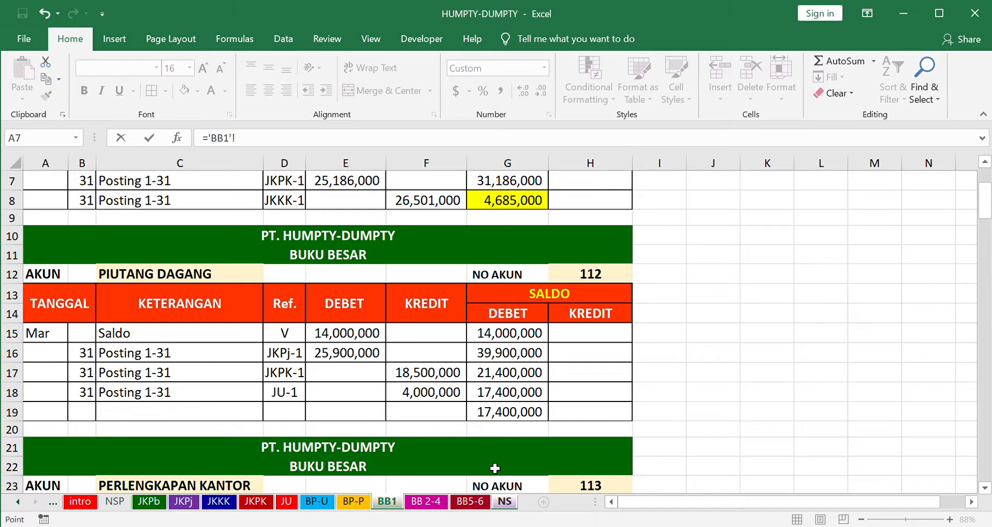
pyautogui.scroll(-2, 494, 468)
pyautogui.click(496, 471)
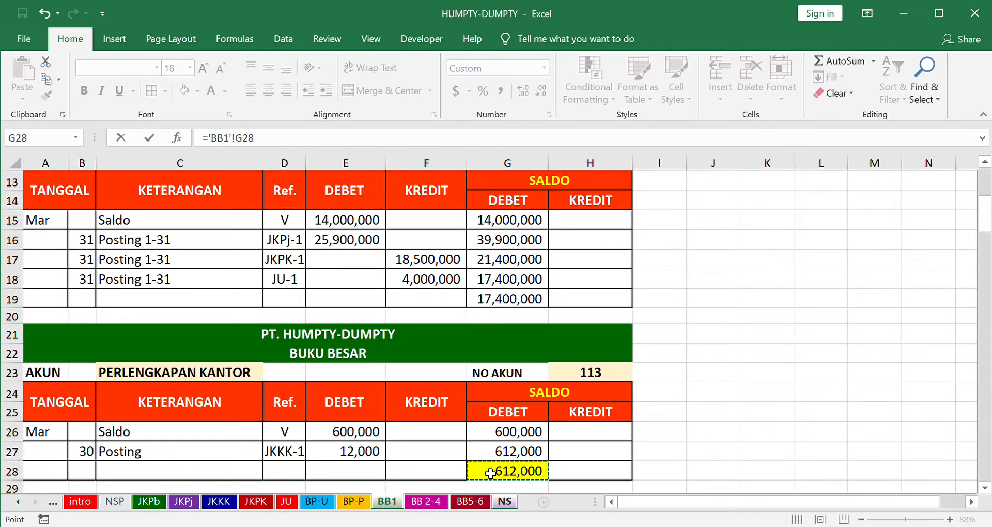
pyautogui.press('Return')
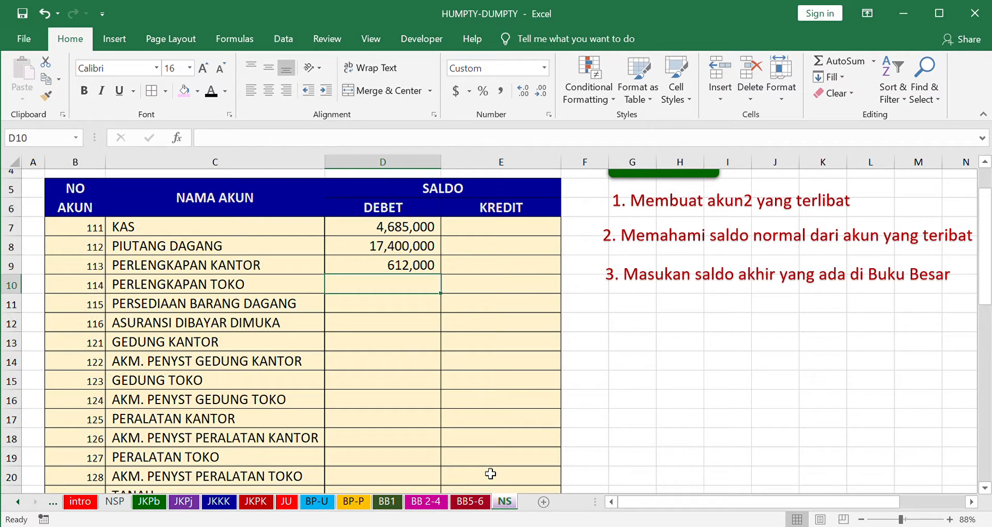
# Link the PERLENGKAPAN TOKO debit balance in D10 to cell G37 of the BB1 sheet.
pyautogui.write('=')
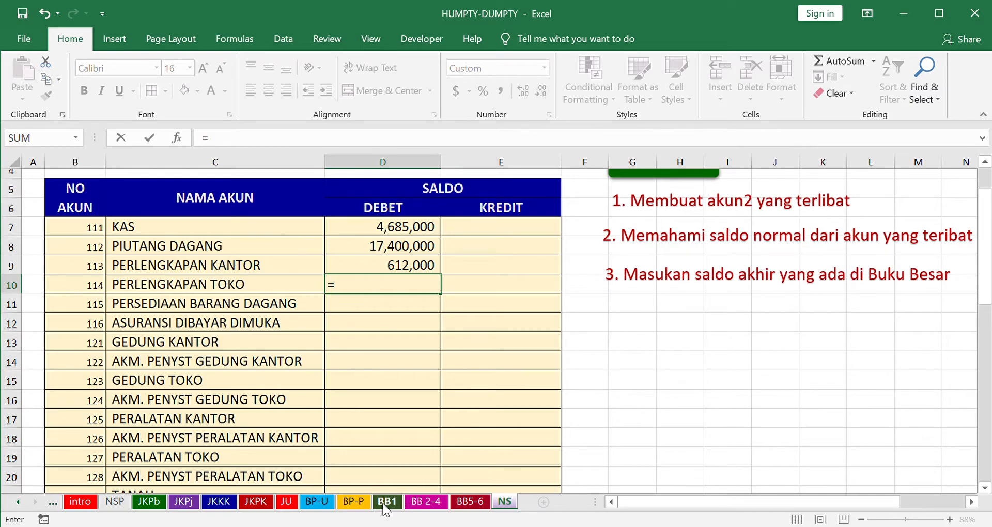
pyautogui.click(385, 507)
pyautogui.scroll(-3, 489, 489)
pyautogui.click(501, 471)
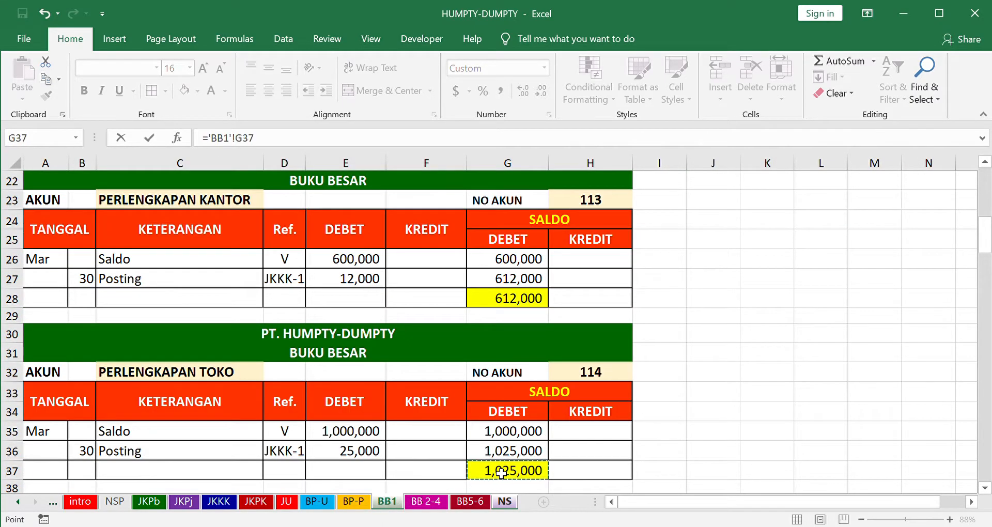
pyautogui.press('Return')
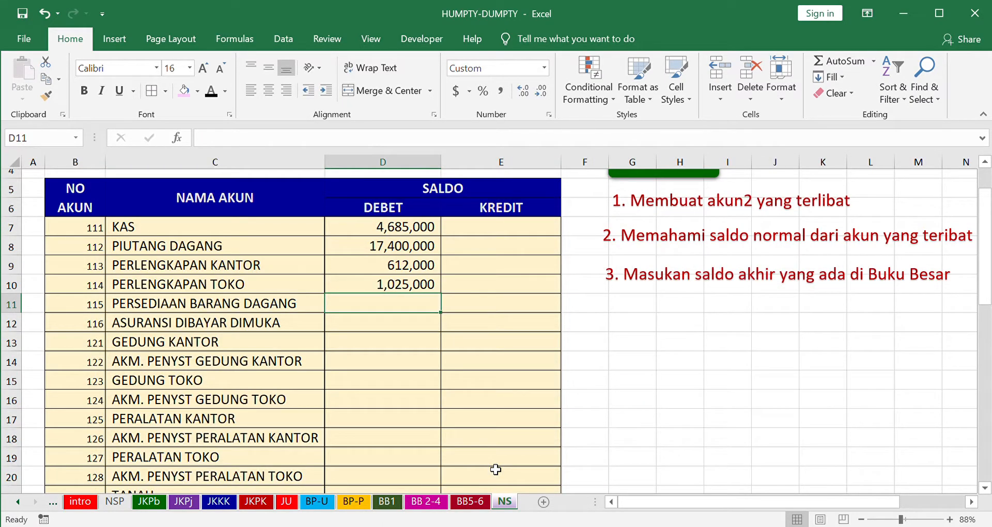
# Link the PERSEDIAAN BARANG DAGANG debit balance in D11 to cell G46 of the BB1 sheet.
pyautogui.write('=')
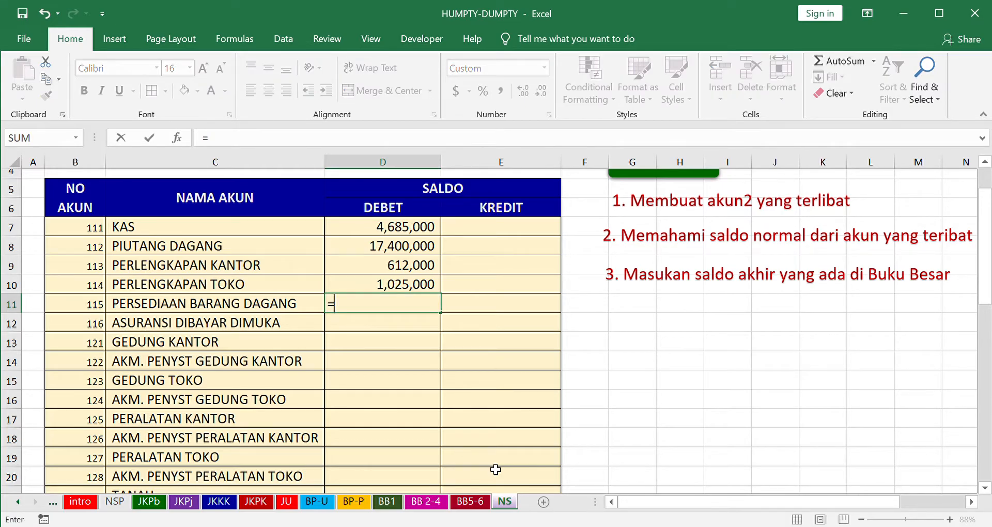
pyautogui.click(388, 504)
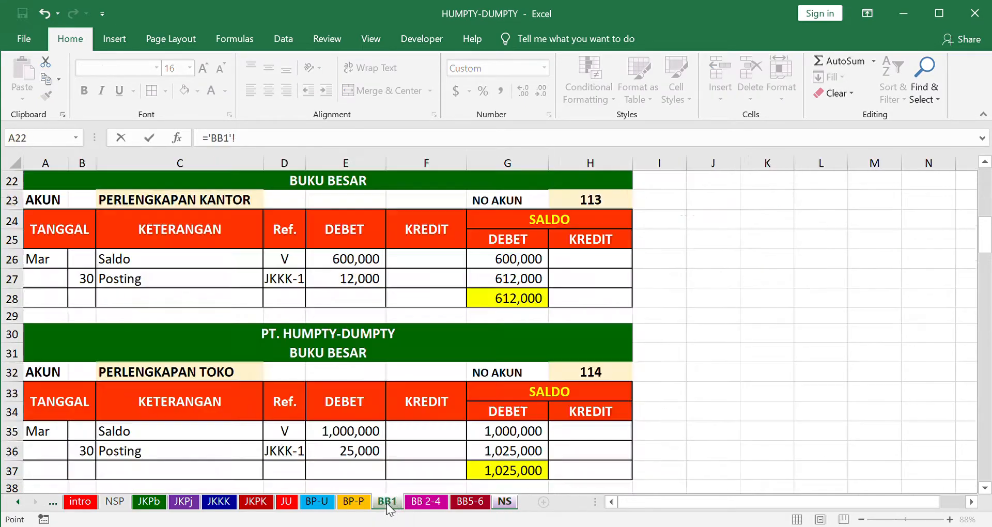
pyautogui.scroll(-3, 459, 465)
pyautogui.click(479, 467)
pyautogui.press('Return')
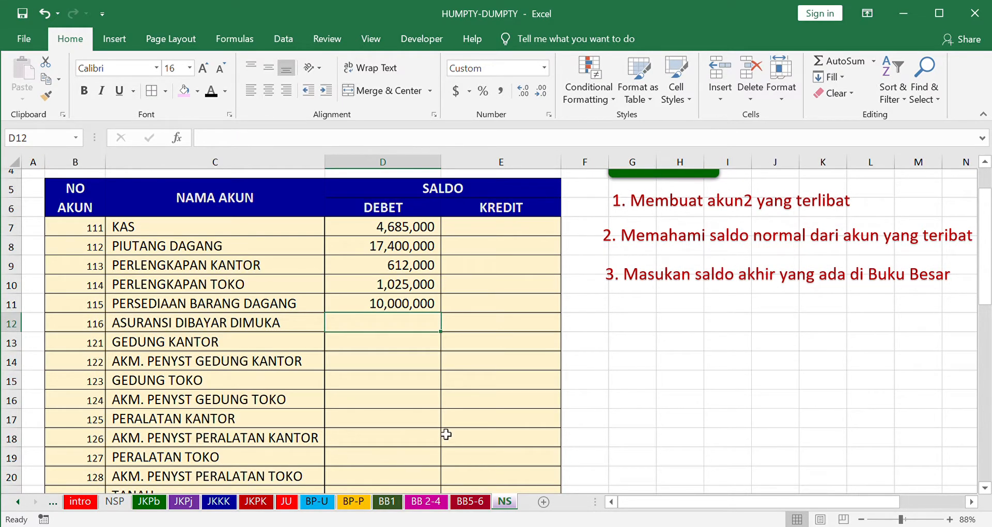
# Link the ASURANSI DIBAYAR DIMUKA debit balance in D12 to cell G55 of the BB1 sheet.
pyautogui.write('=')
pyautogui.click(390, 502)
pyautogui.scroll(-2, 394, 505)
pyautogui.scroll(-1, 395, 504)
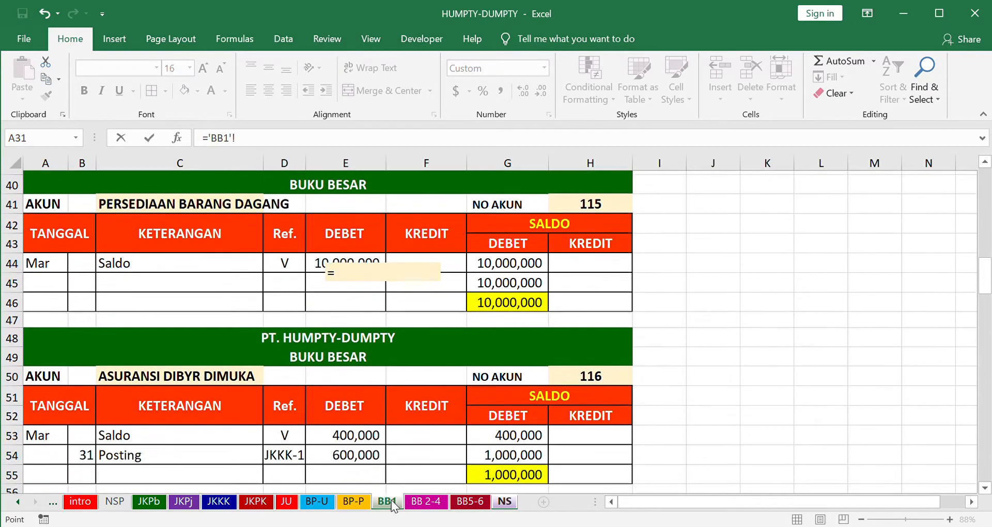
pyautogui.click(482, 471)
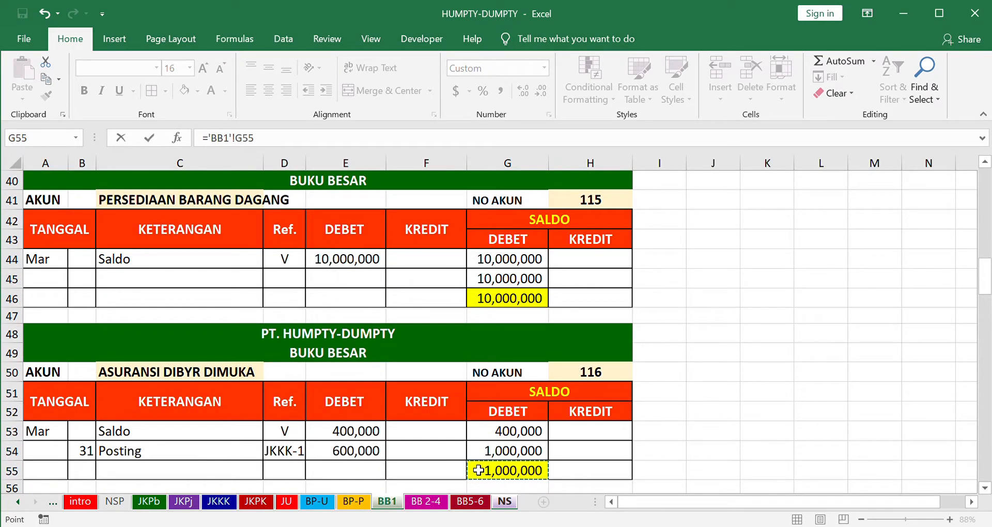
pyautogui.press('Return')
# Link the GEDUNG KANTOR debit balance in D13 to cell G64 of the BB1 sheet.
pyautogui.write('=')
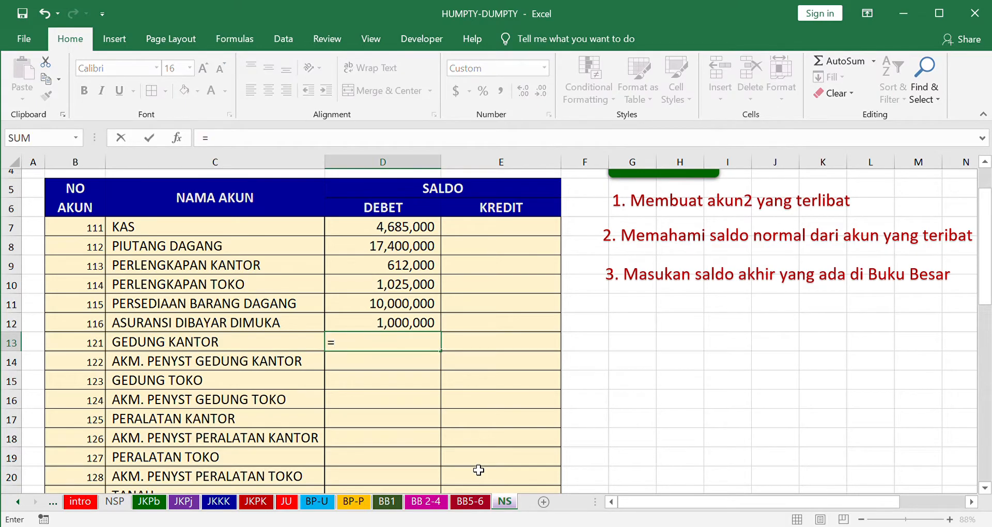
pyautogui.click(356, 502)
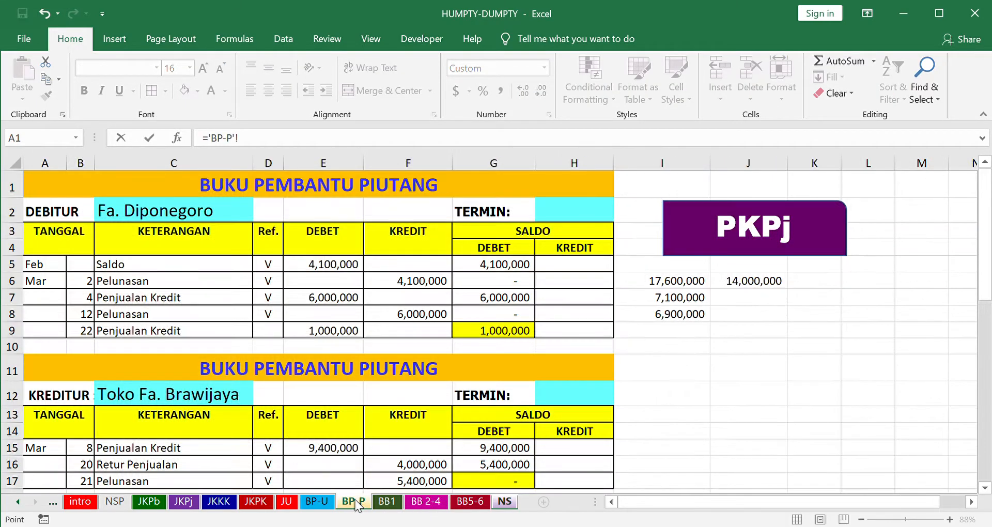
pyautogui.click(380, 504)
pyautogui.scroll(-4, 491, 413)
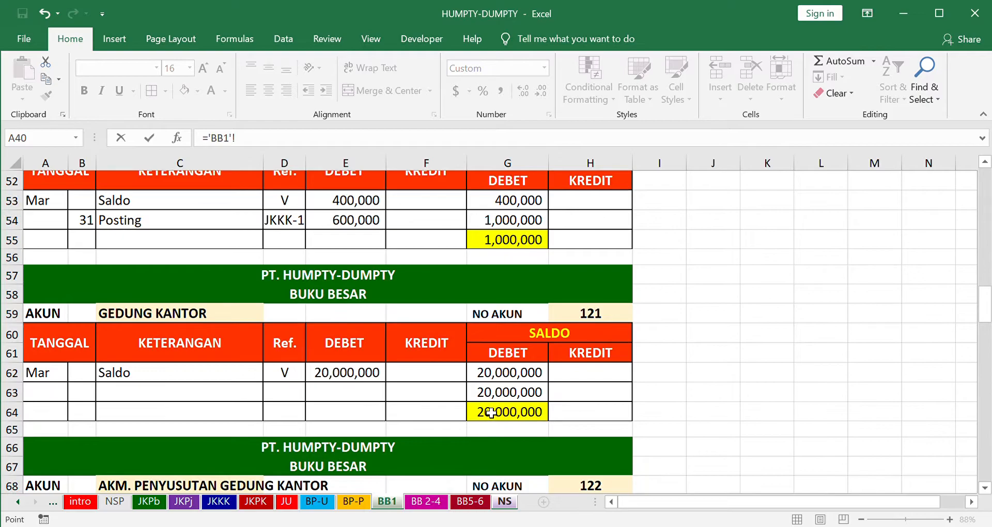
pyautogui.click(491, 412)
pyautogui.press('Return')
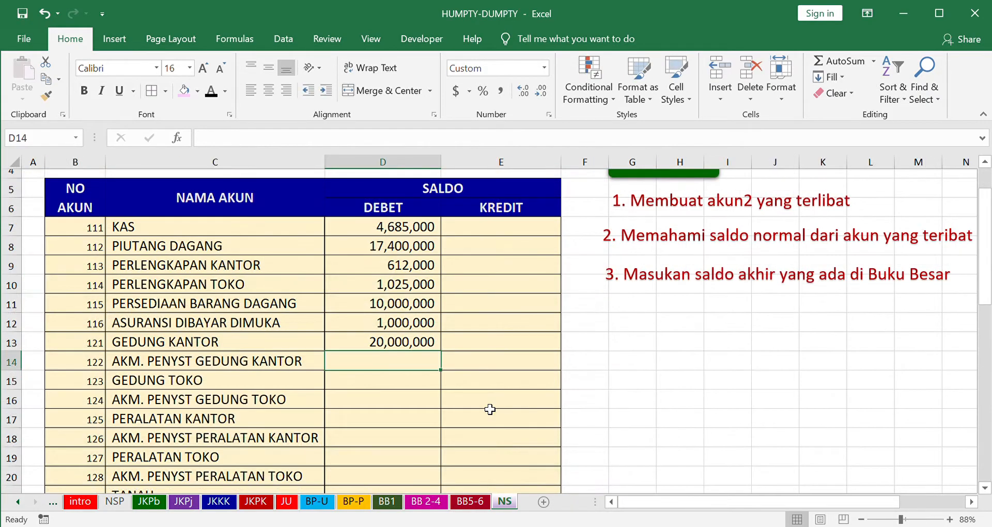
# Link the AKM. PENYST GEDUNG KANTOR credit balance in E14 to cell H73 of the BB1 sheet.
pyautogui.click(475, 369)
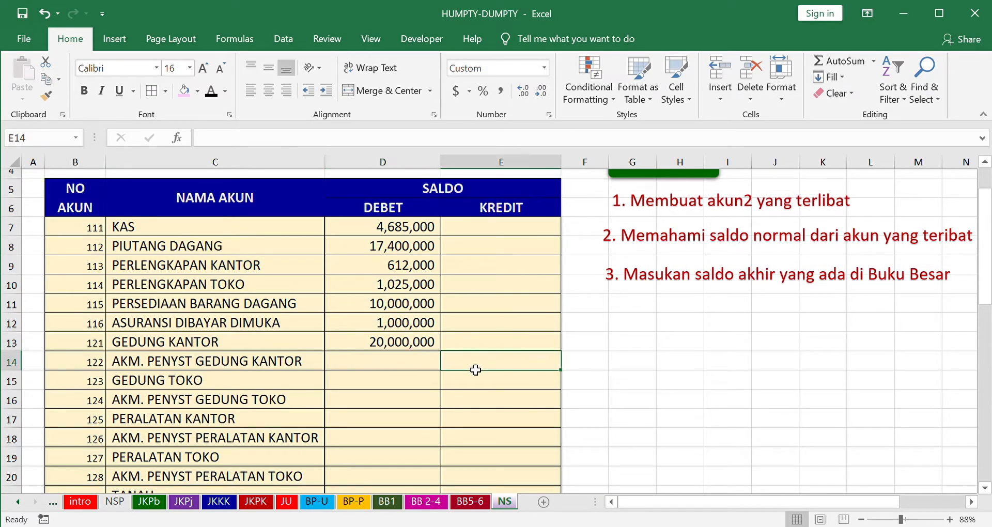
pyautogui.write('=')
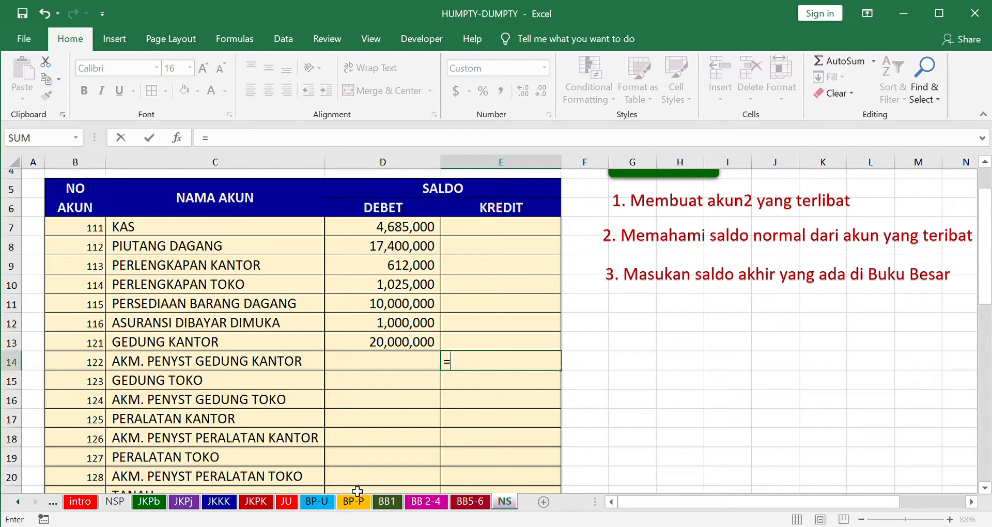
pyautogui.click(387, 501)
pyautogui.scroll(-2, 403, 474)
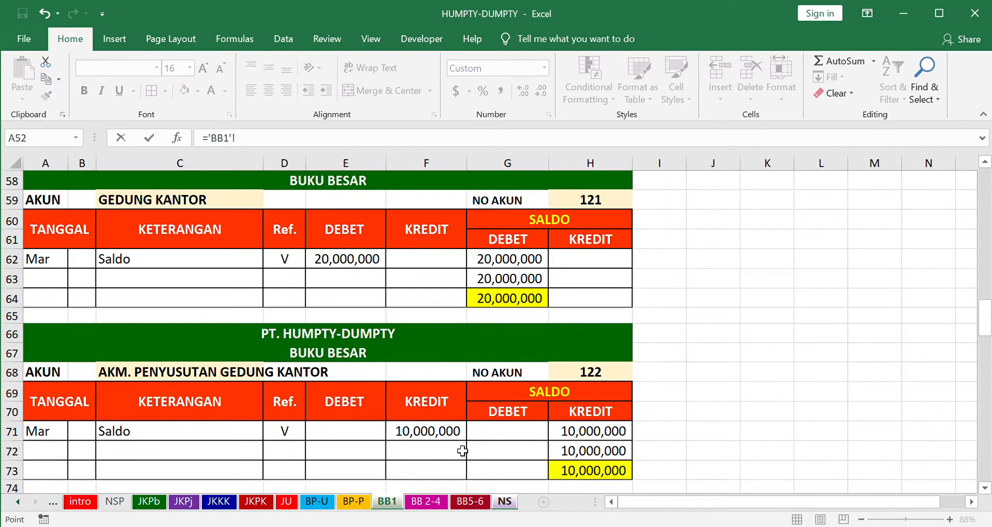
pyautogui.click(568, 471)
pyautogui.press('Return')
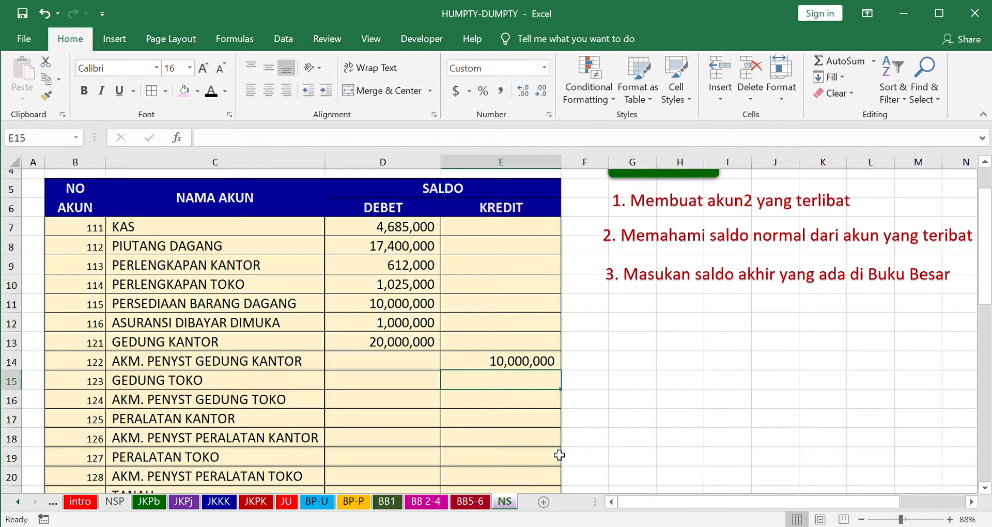
# Try to link the GEDUNG TOKO debit balance in D15 to its account 123 ledger in the BB1 sheet.
pyautogui.click(413, 379)
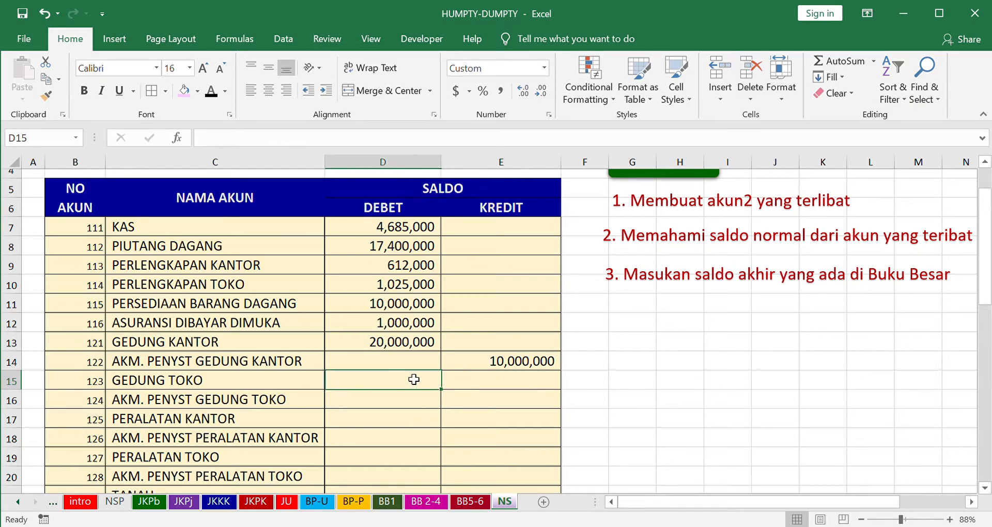
pyautogui.write('=')
pyautogui.click(387, 501)
pyautogui.scroll(-3, 416, 454)
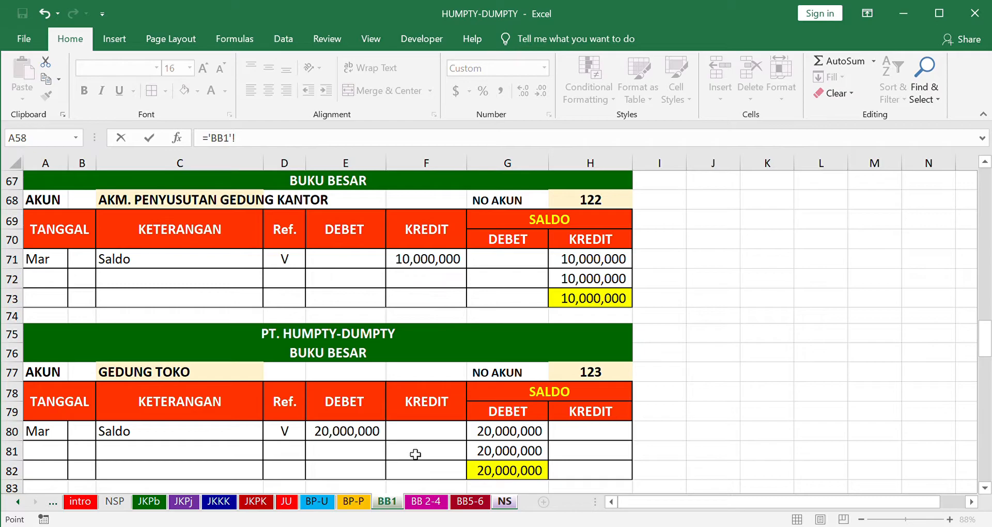
pyautogui.click(481, 438)
pyautogui.press('Return')
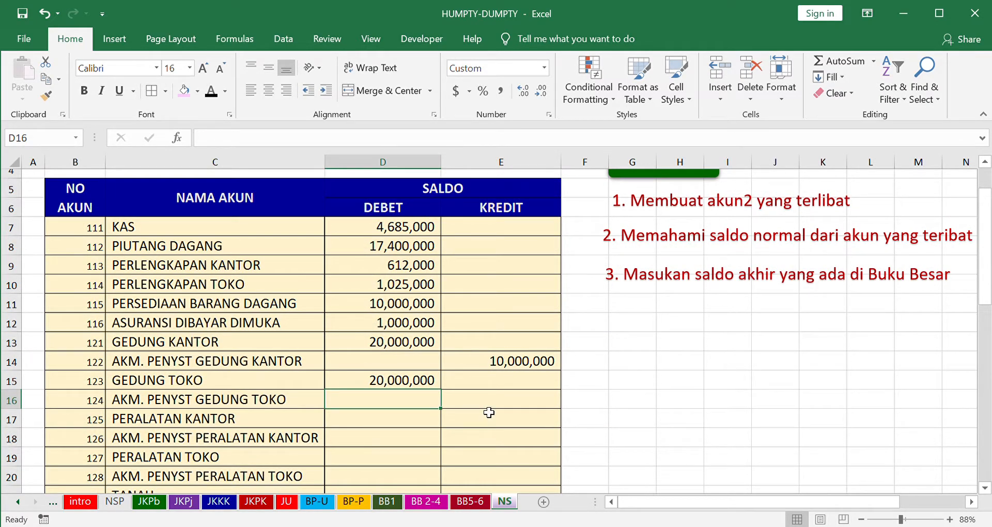
# Re-enter the GEDUNG TOKO debit link in D15 so it refers to closing balance cell G82 of the BB1 sheet.
pyautogui.click(433, 388)
pyautogui.write('=')
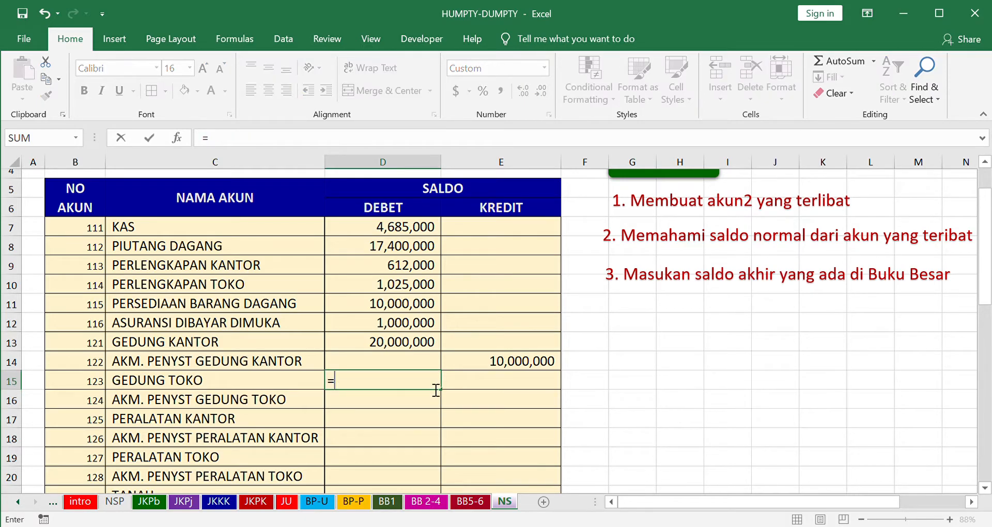
pyautogui.click(387, 501)
pyautogui.click(534, 471)
pyautogui.press('Return')
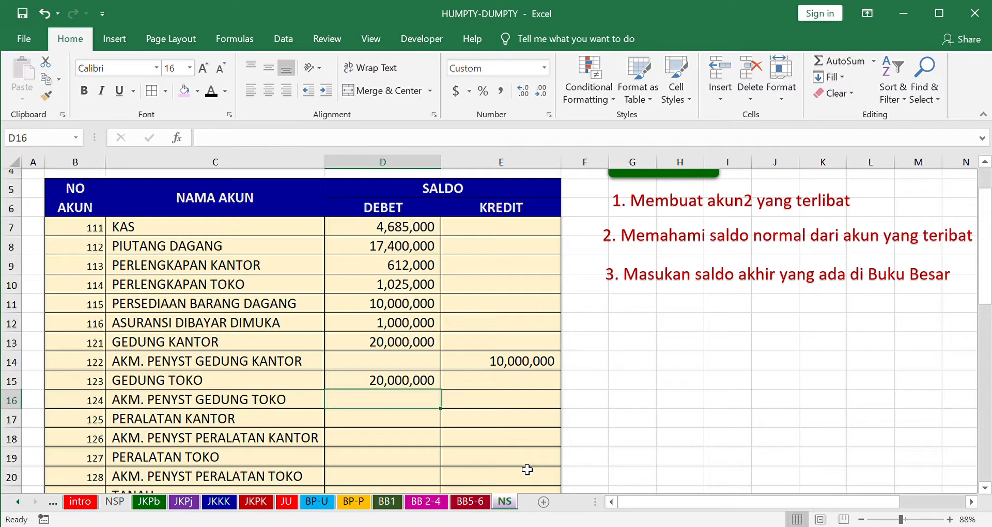
# Link the AKM. PENYST GEDUNG TOKO credit balance in E16 to cell H91 of the BB1 sheet.
pyautogui.click(505, 407)
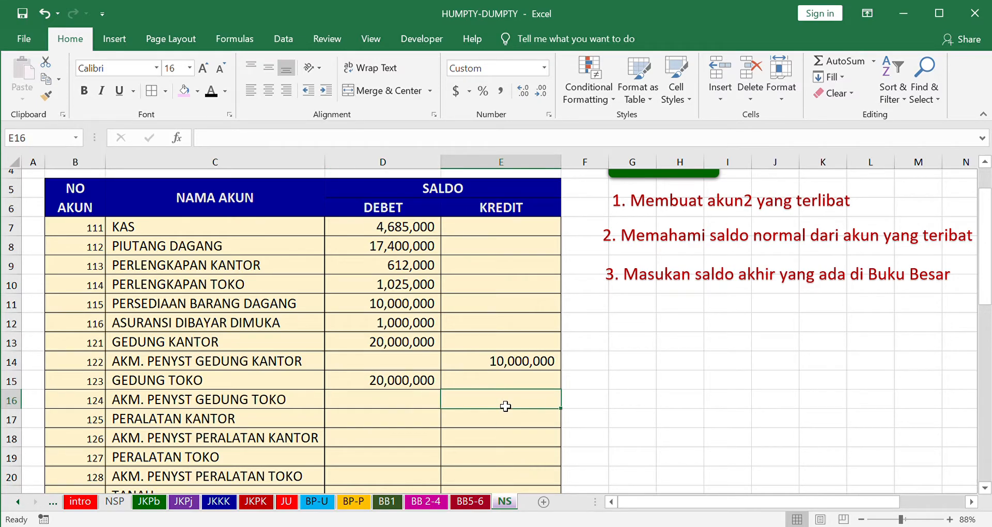
pyautogui.write('=')
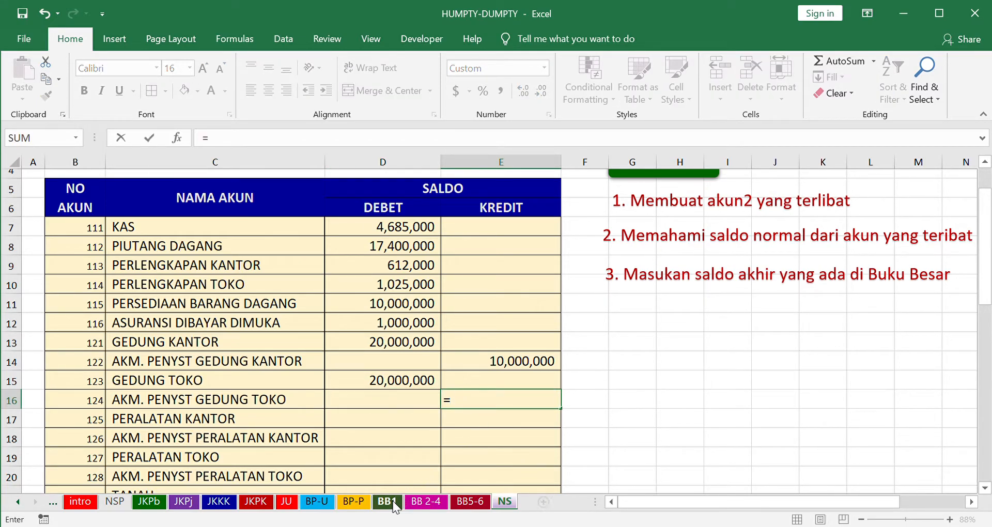
pyautogui.click(391, 502)
pyautogui.scroll(-3, 429, 467)
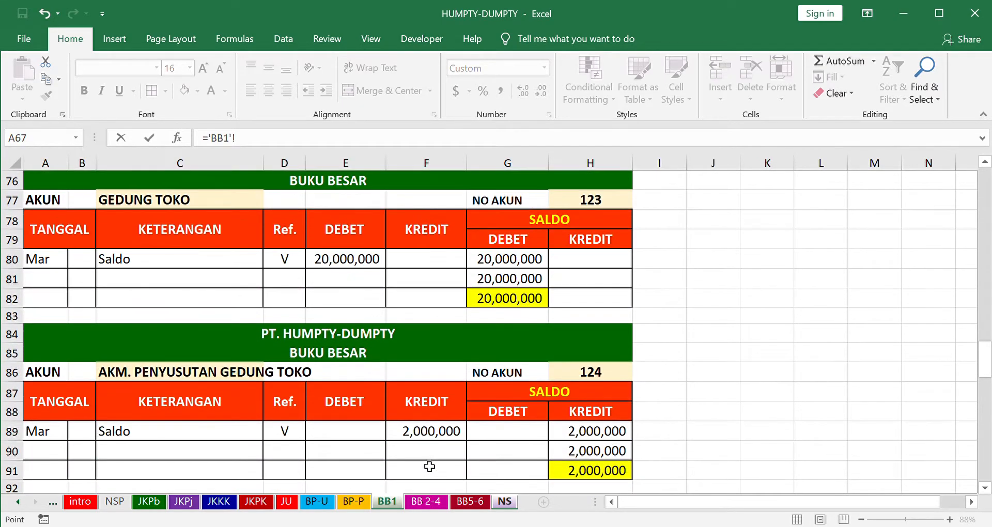
pyautogui.click(564, 479)
pyautogui.press('Return')
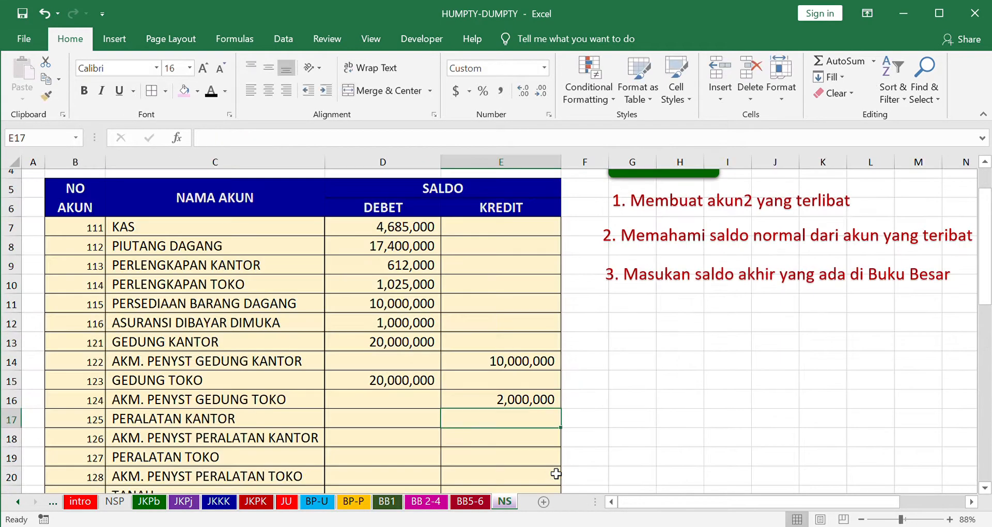
# Link the PERALATAN KANTOR debit balance in D17 to the closing balance of account 125 in the BB1 sheet.
pyautogui.click(413, 418)
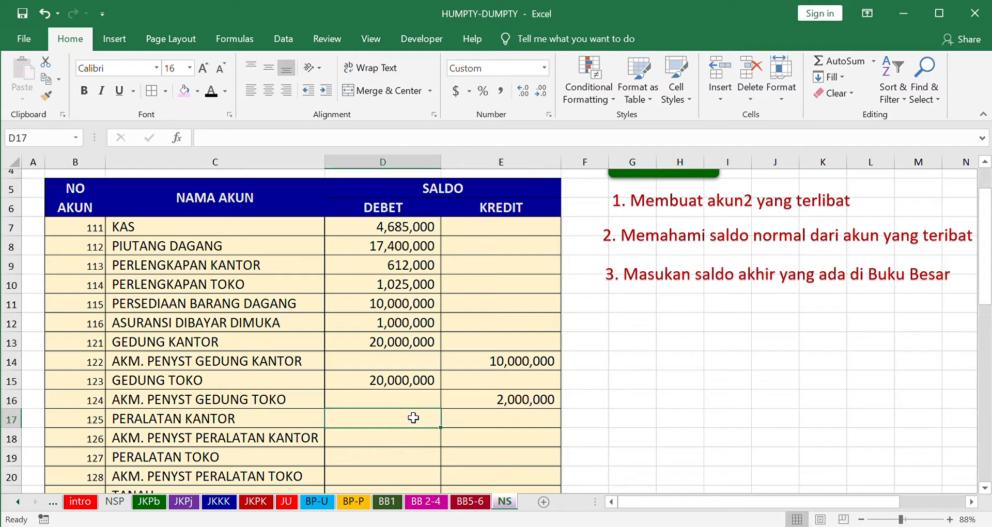
pyautogui.write('=')
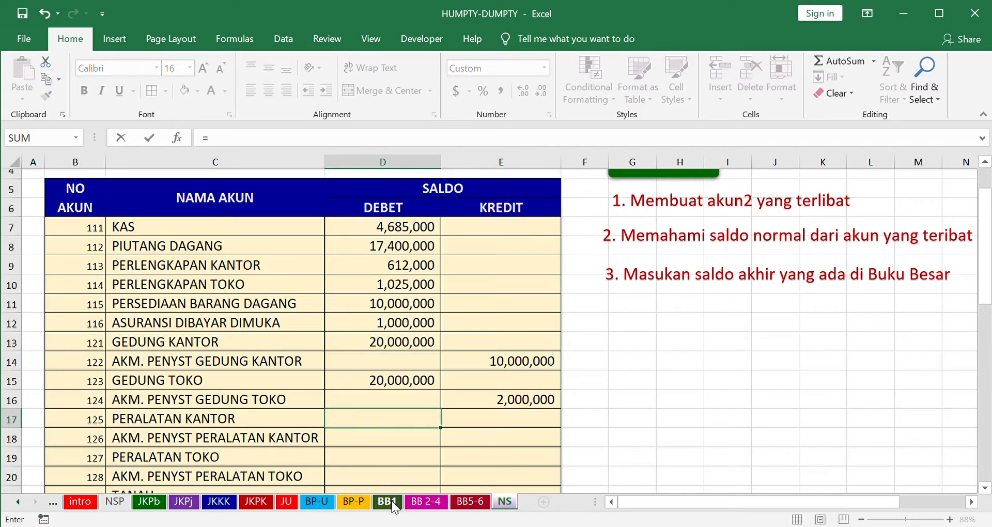
pyautogui.click(387, 501)
pyautogui.scroll(-3, 397, 487)
pyautogui.click(495, 474)
pyautogui.press('Return')
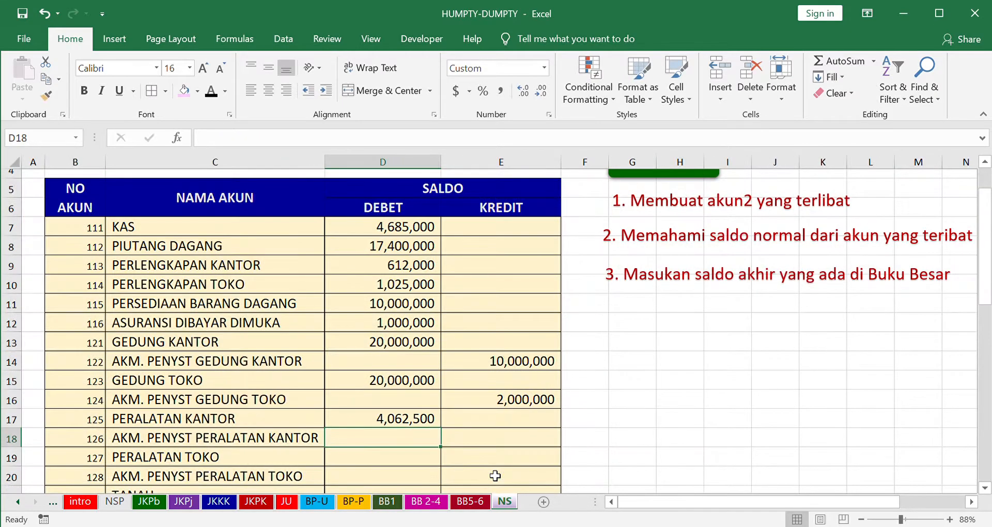
# Link the AKM. PENYST PERALATAN KANTOR credit balance in E18 to closing balance cell H109 of the BB1 sheet.
pyautogui.click(492, 440)
pyautogui.write('=')
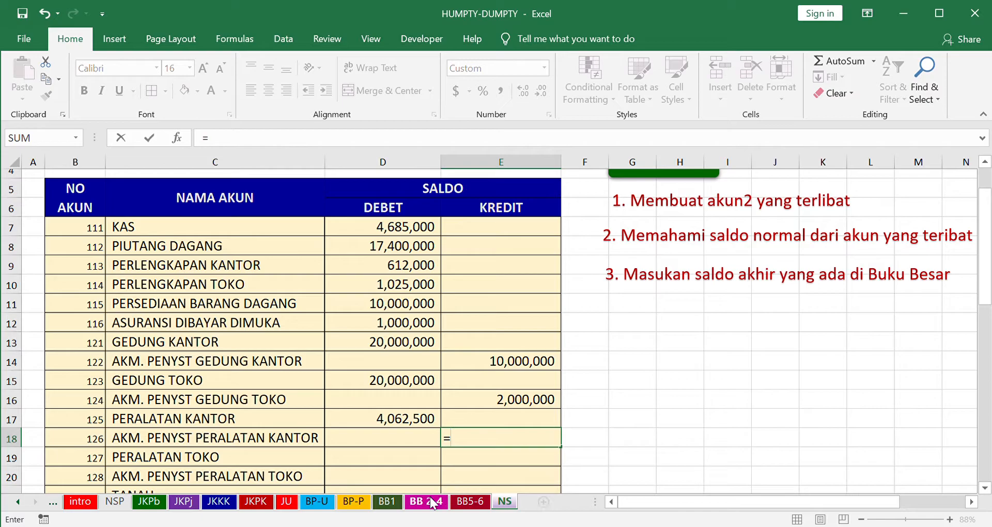
pyautogui.click(391, 502)
pyautogui.scroll(-3, 502, 474)
pyautogui.click(579, 470)
pyautogui.press('Return')
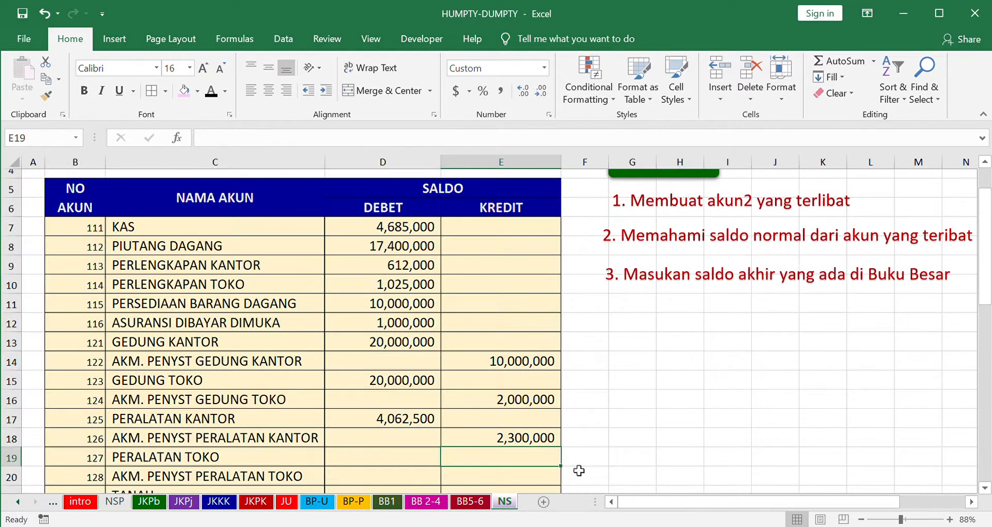
# Link the PERALATAN TOKO debit balance in D19 to closing balance cell G118 of the BB1 sheet.
pyautogui.click(403, 457)
pyautogui.write('=')
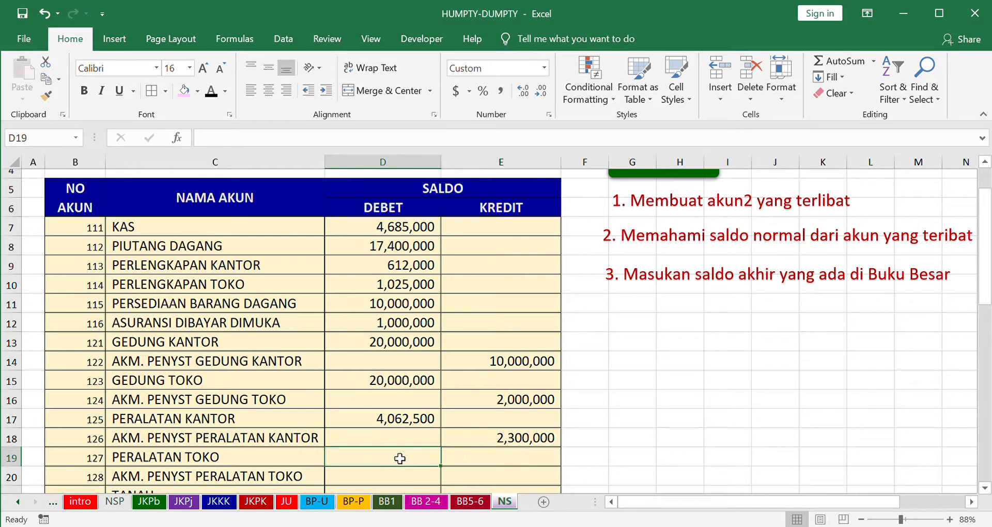
pyautogui.click(388, 501)
pyautogui.scroll(-3, 405, 469)
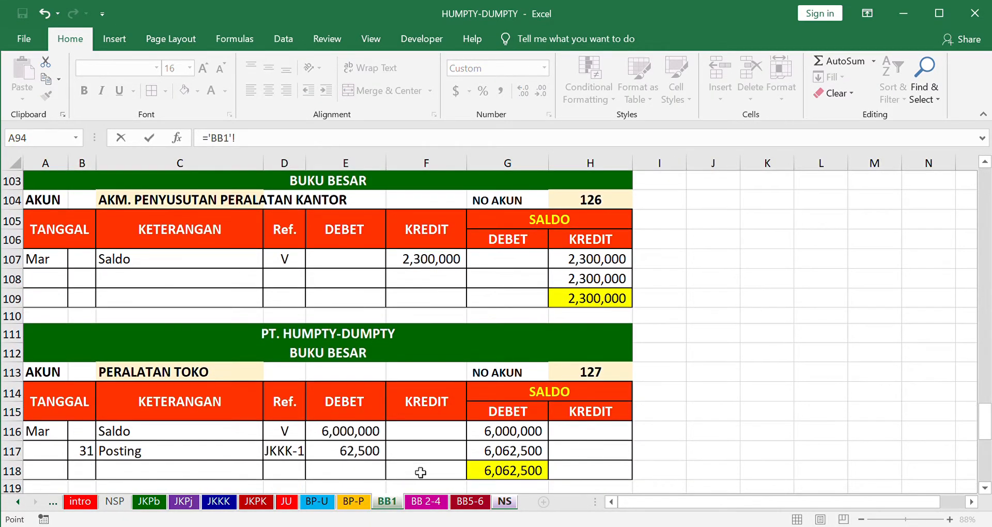
pyautogui.click(492, 477)
pyautogui.press('Return')
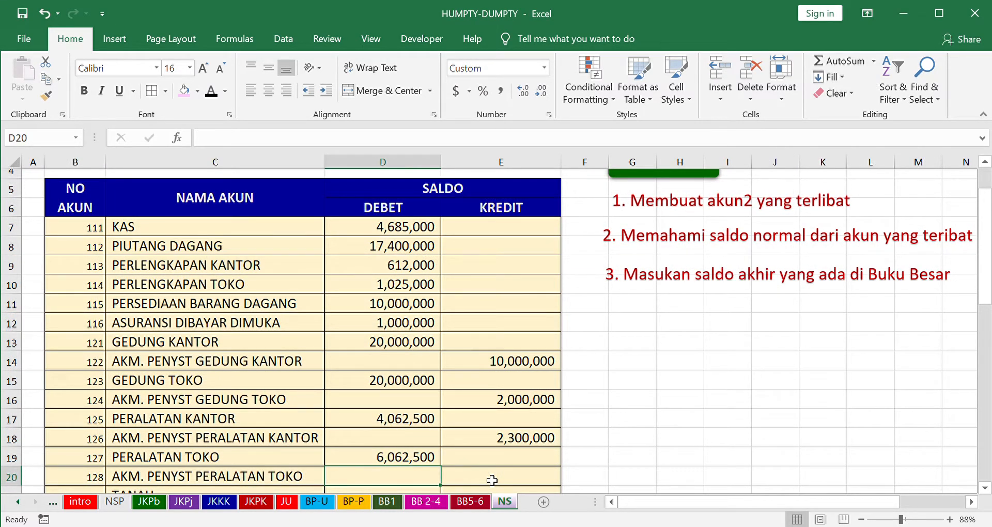
# Link the AKM. PENYST PERALATAN TOKO credit balance in E20 to cell H127 of the BB1 sheet.
pyautogui.click(491, 480)
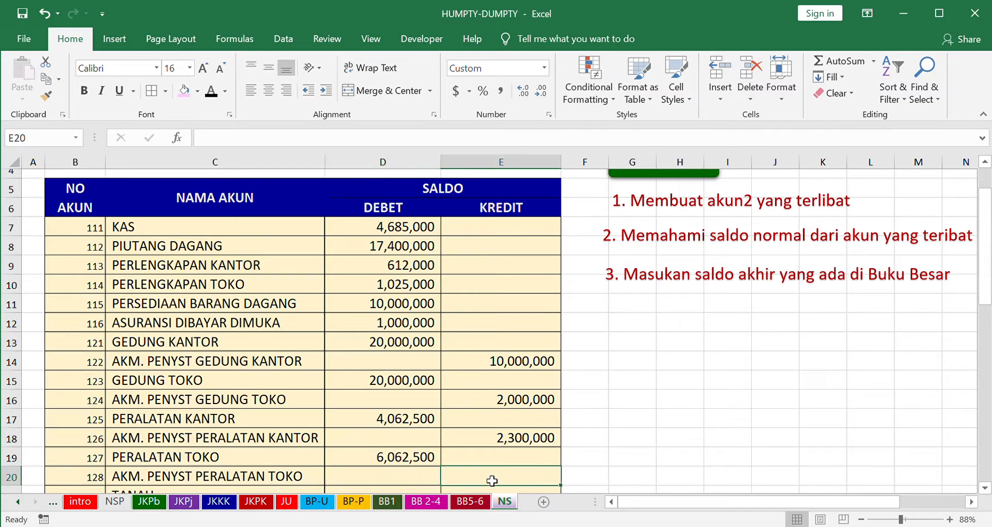
pyautogui.write('=')
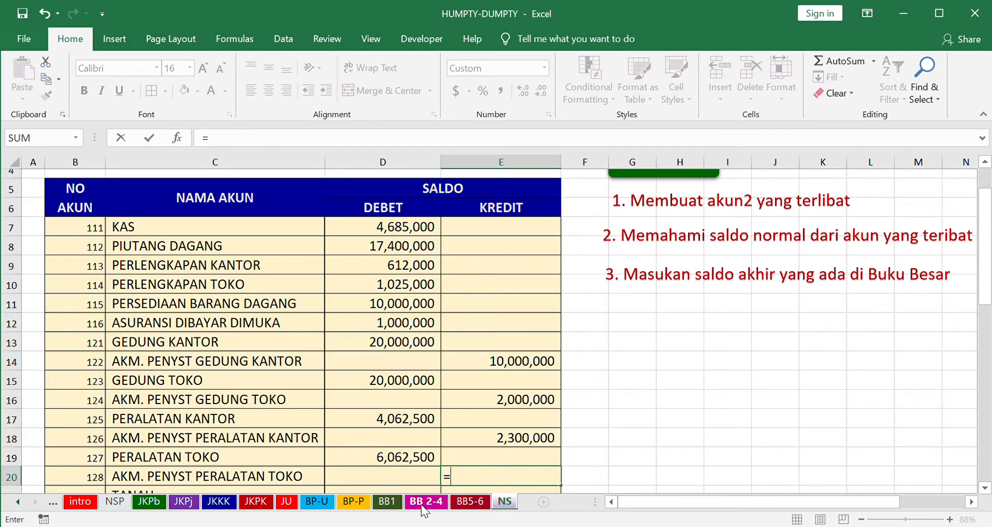
pyautogui.click(387, 502)
pyautogui.scroll(-3, 444, 414)
pyautogui.click(574, 471)
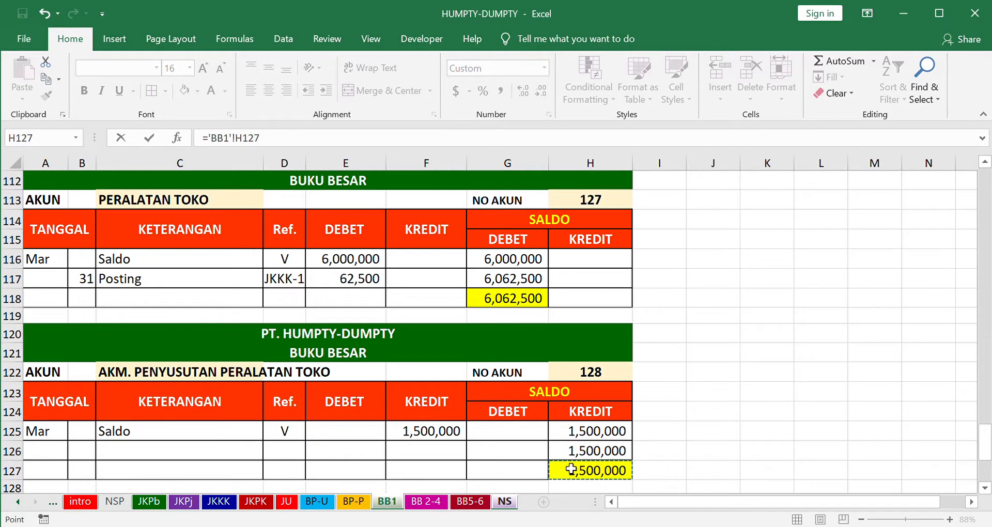
pyautogui.press('Return')
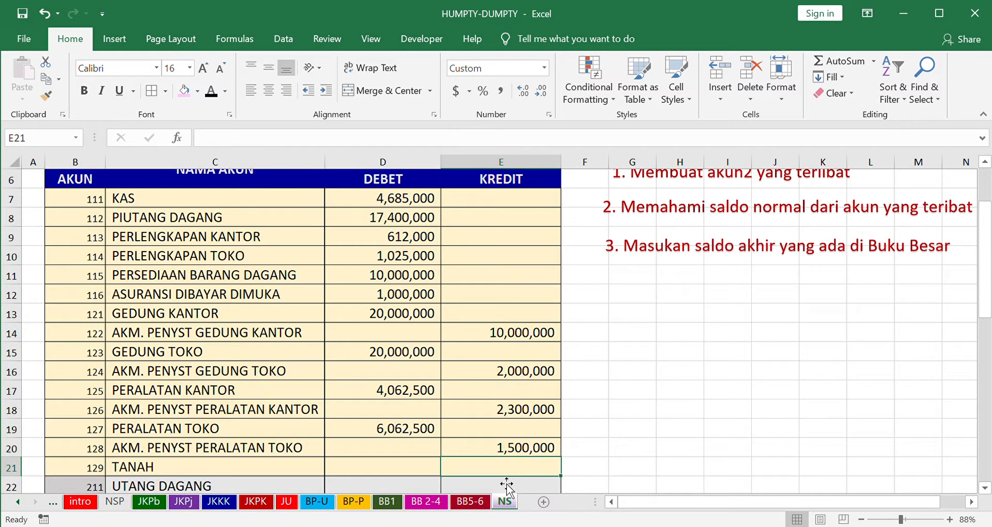
# Link the TANAH debit balance in D21 to closing balance cell G136 of the BB1 sheet.
pyautogui.click(428, 471)
pyautogui.write('=')
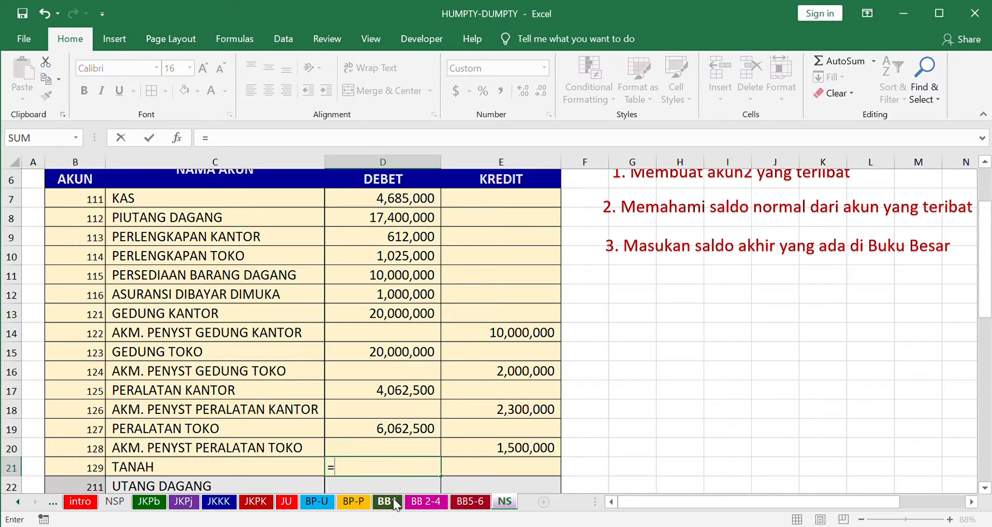
pyautogui.click(387, 501)
pyautogui.scroll(-3, 379, 482)
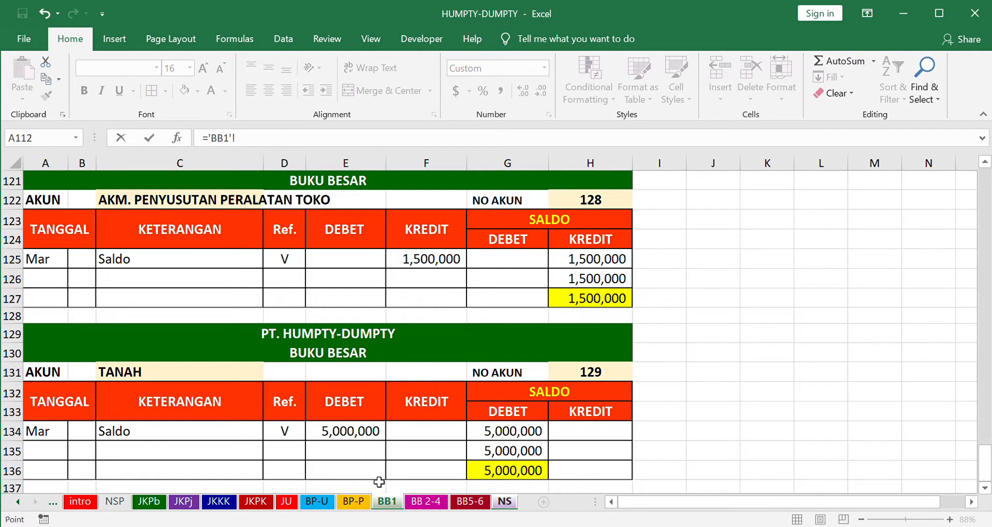
pyautogui.click(514, 478)
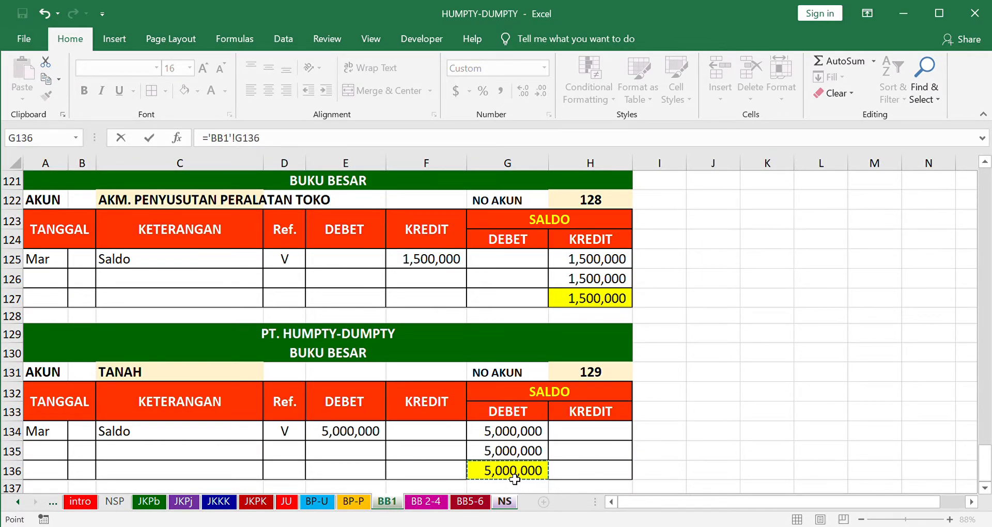
pyautogui.press('Return')
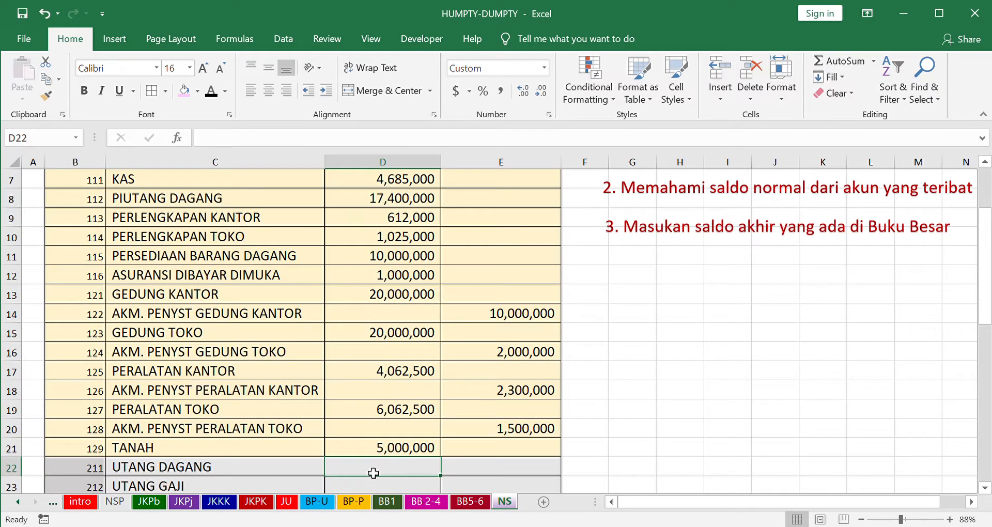
# Link the UTANG DAGANG credit balance in E22 to closing balance cell H9 of the BB 2-4 sheet.
pyautogui.click(466, 473)
pyautogui.write('=')
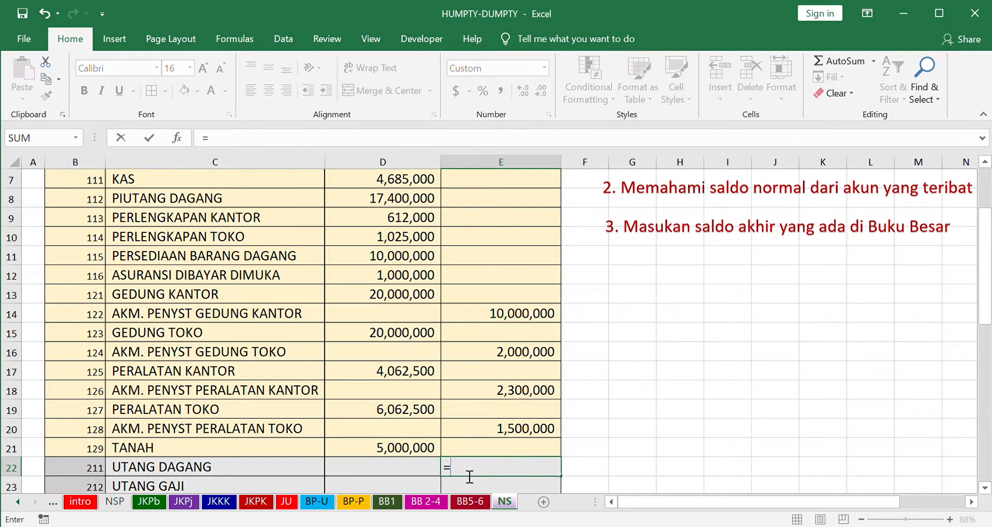
pyautogui.scroll(-4, 424, 468)
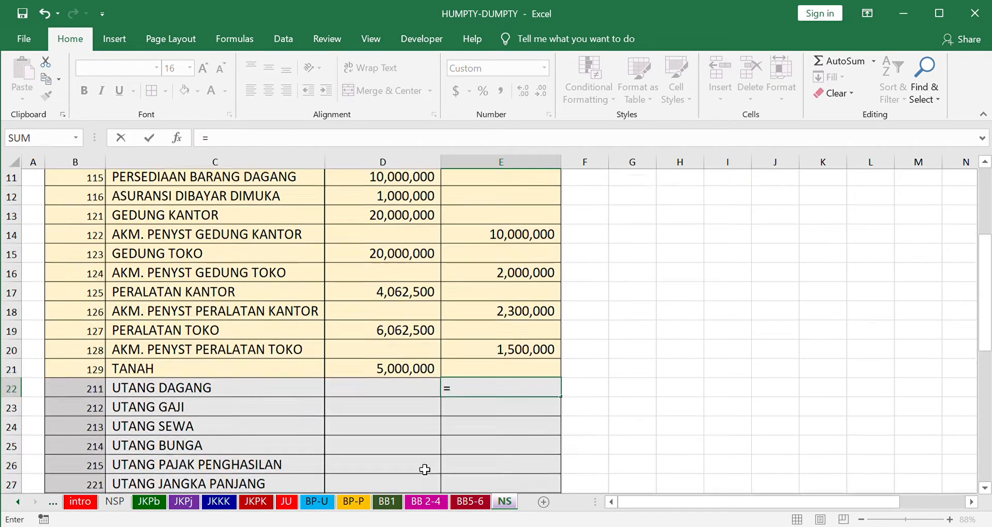
pyautogui.click(425, 501)
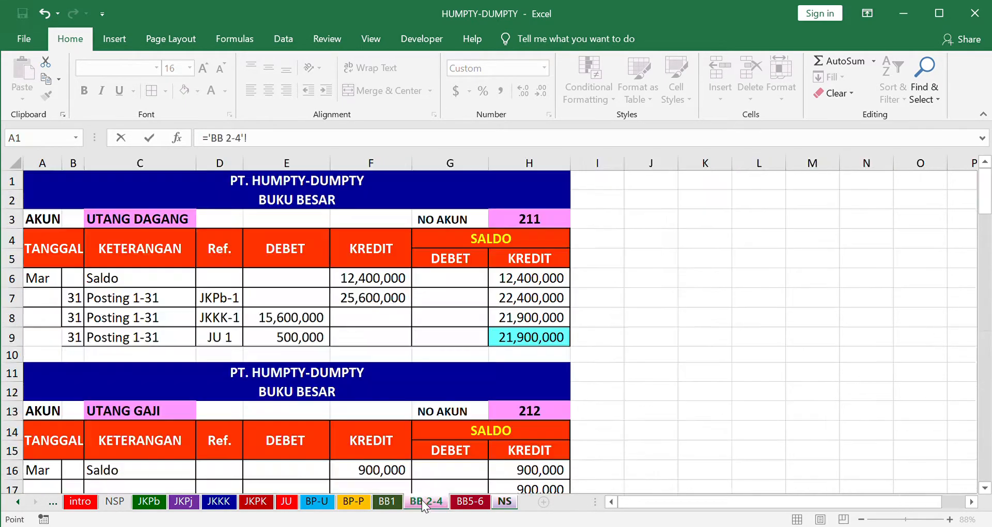
pyautogui.click(534, 344)
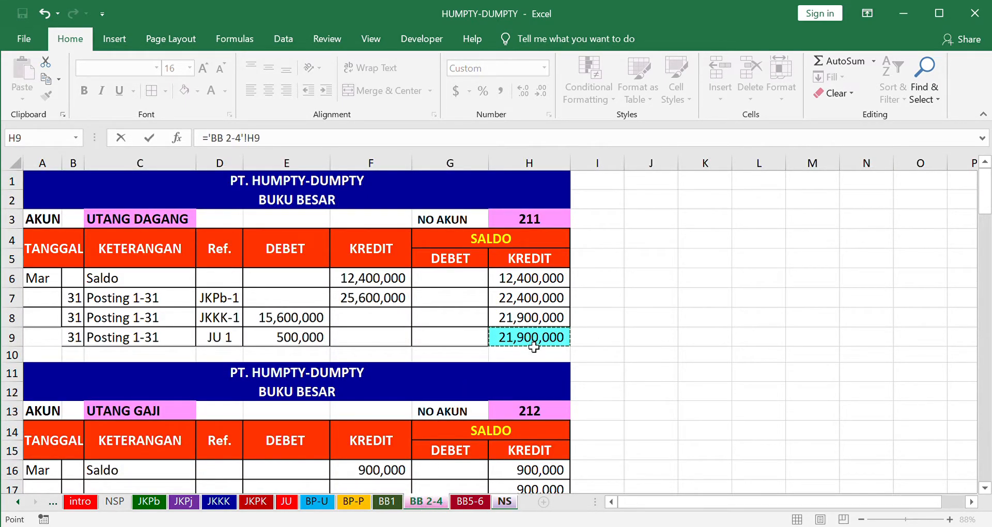
pyautogui.press('Return')
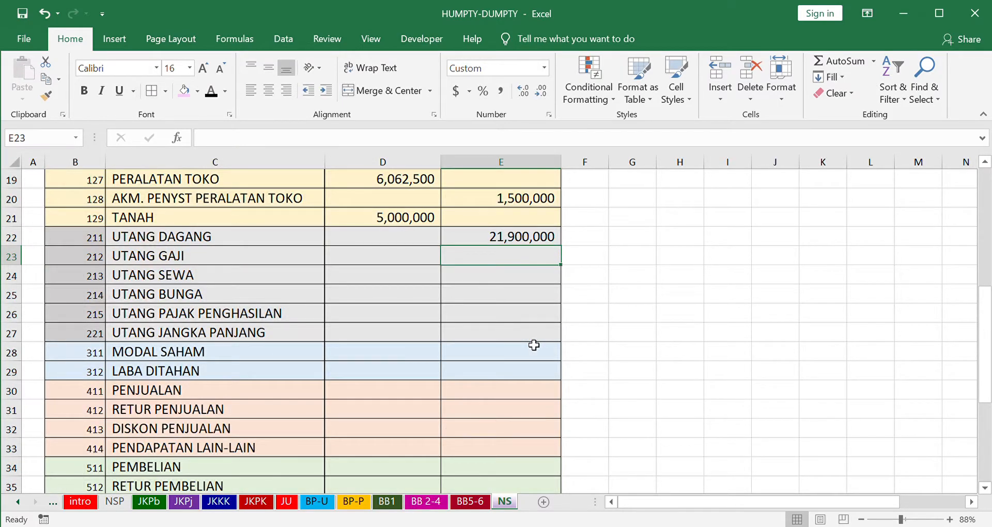
# Link the UTANG GAJI credit balance in E23 to closing balance cell H18 of the BB 2-4 sheet.
pyautogui.write('=')
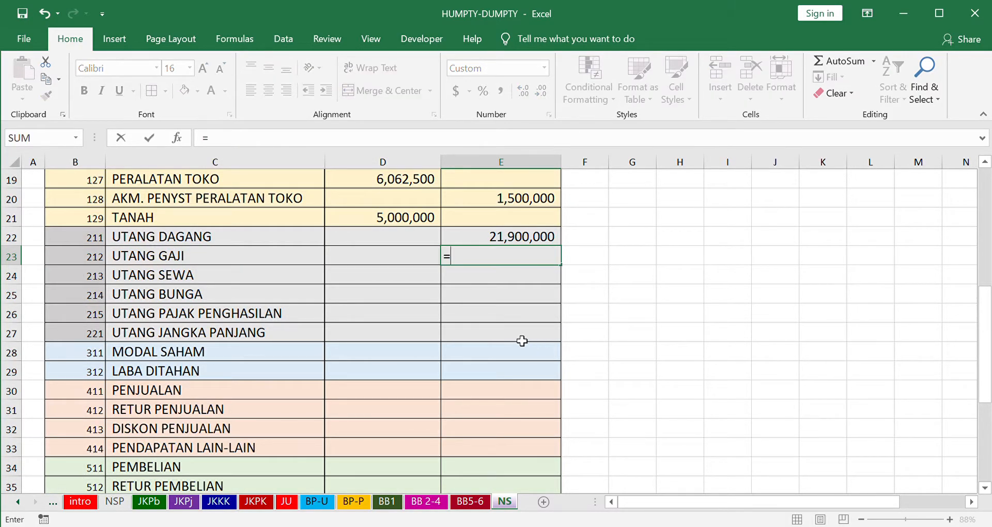
pyautogui.click(430, 501)
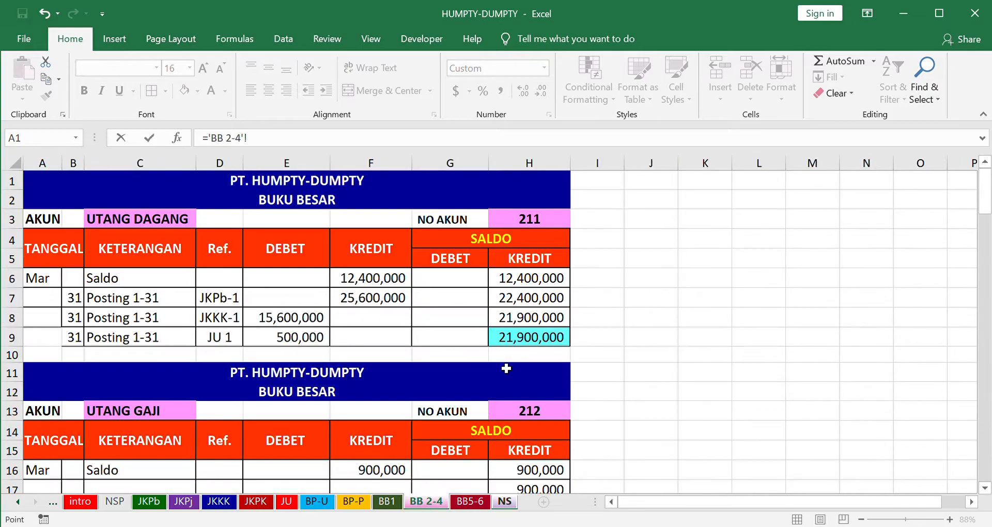
pyautogui.scroll(-2, 513, 399)
pyautogui.click(536, 395)
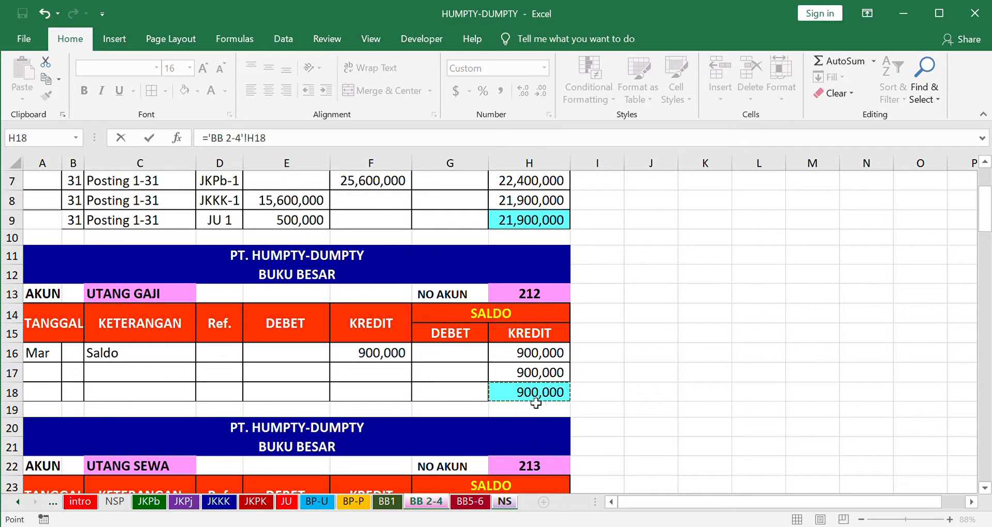
pyautogui.press('Return')
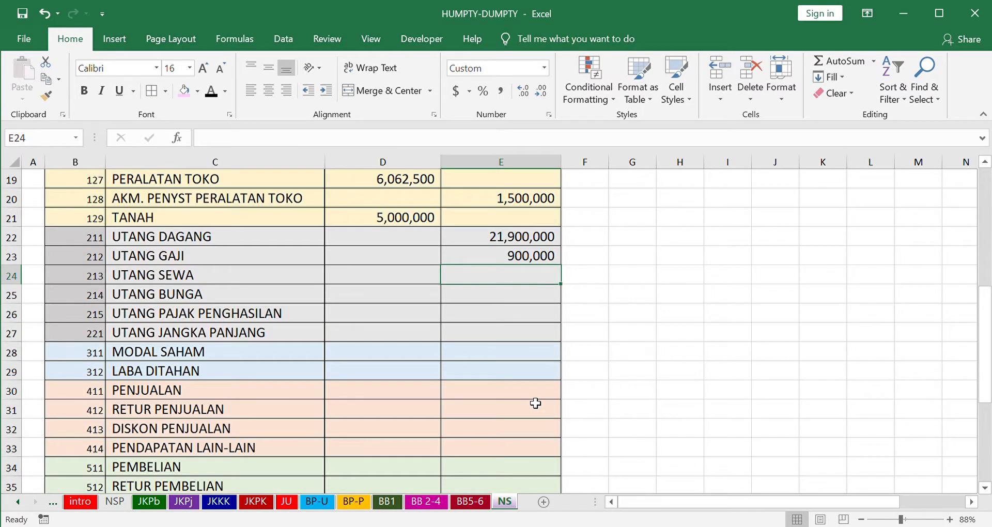
# Link the UTANG SEWA credit balance in E24 to closing balance cell H27 of the BB 2-4 sheet.
pyautogui.write('=')
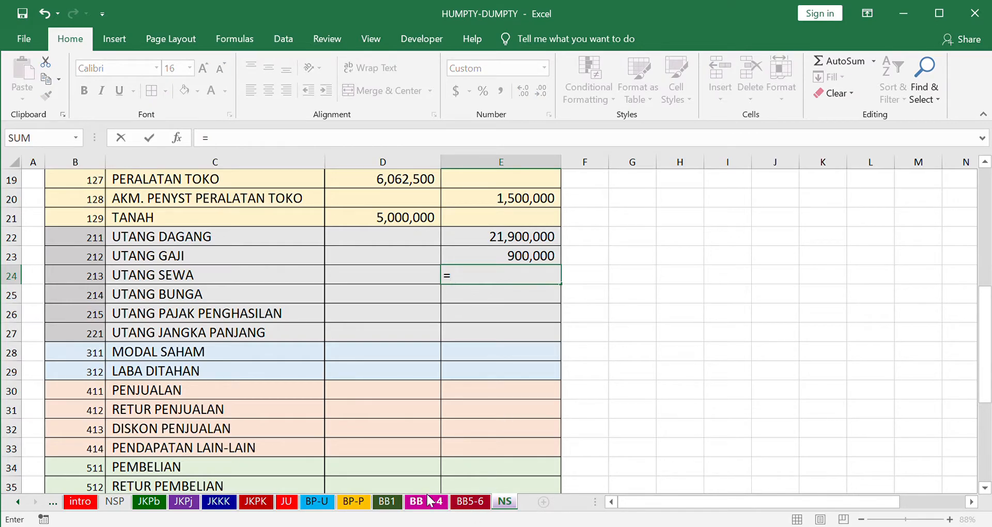
pyautogui.click(427, 502)
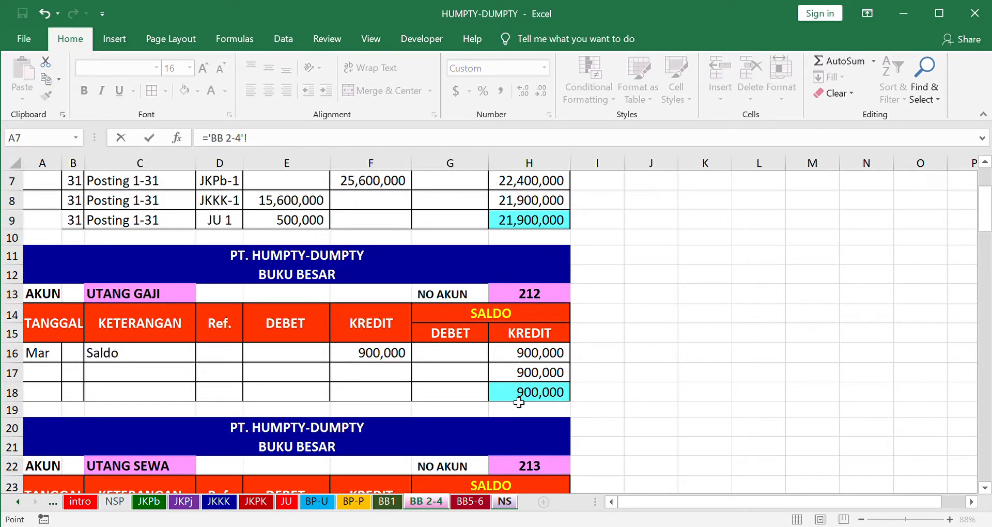
pyautogui.scroll(-2, 530, 491)
pyautogui.click(532, 453)
pyautogui.press('Return')
# Link the UTANG BUNGA credit balance in E25 to closing balance cell H36 of the BB 2-4 sheet.
pyautogui.write('=')
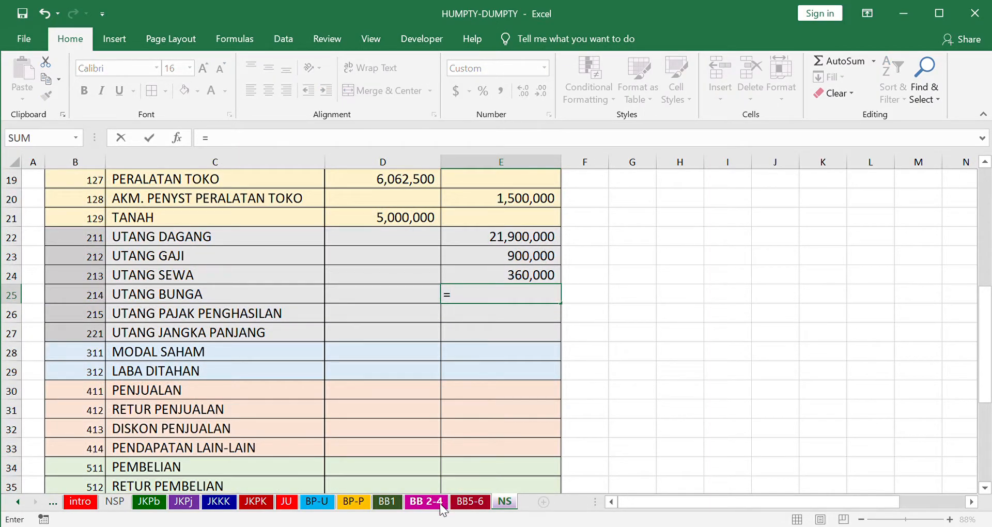
pyautogui.click(426, 501)
pyautogui.scroll(-1, 459, 491)
pyautogui.scroll(-2, 459, 491)
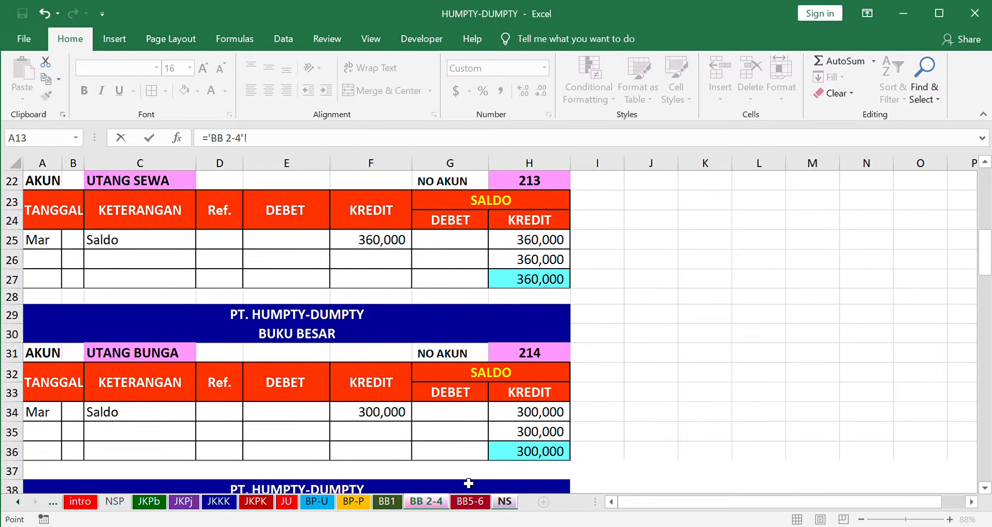
pyautogui.click(507, 454)
pyautogui.press('Return')
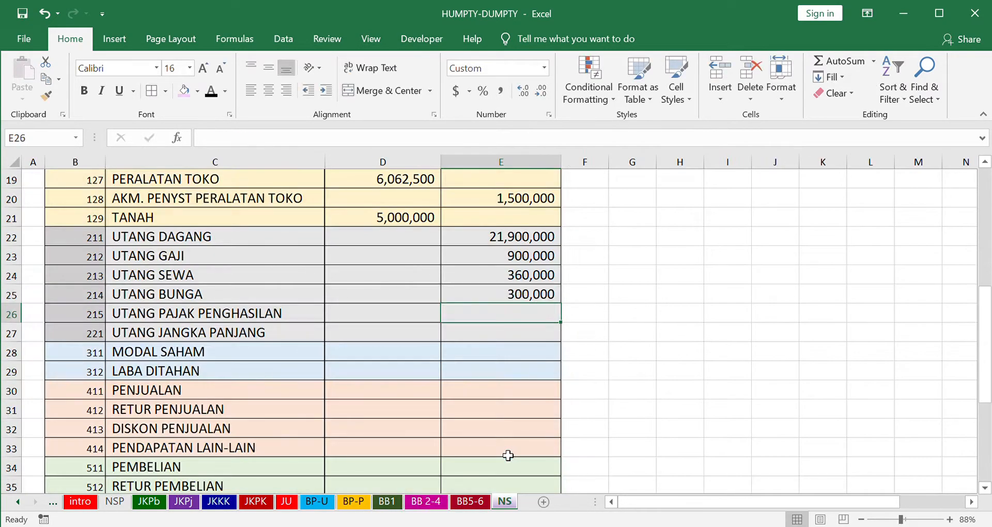
# Link the UTANG PAJAK PENGHASILAN credit balance in E26 to closing balance cell H45 of the BB 2-4 sheet.
pyautogui.write('=')
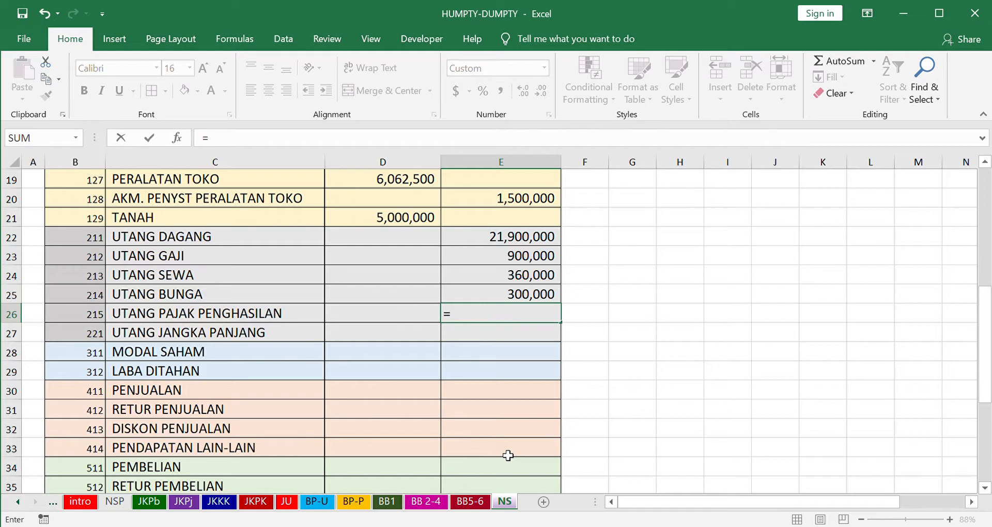
pyautogui.click(440, 502)
pyautogui.scroll(-2, 438, 503)
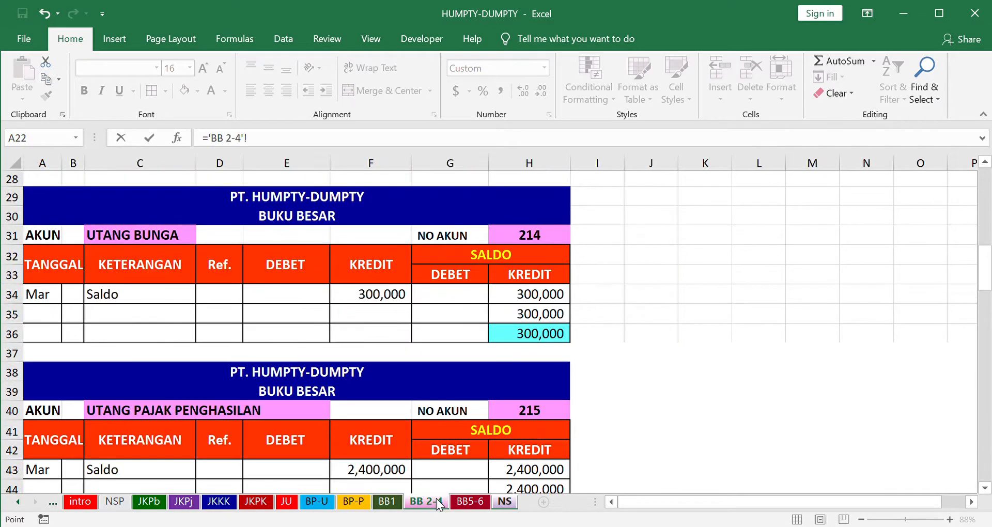
pyautogui.scroll(-1, 439, 504)
pyautogui.click(511, 458)
pyautogui.press('Return')
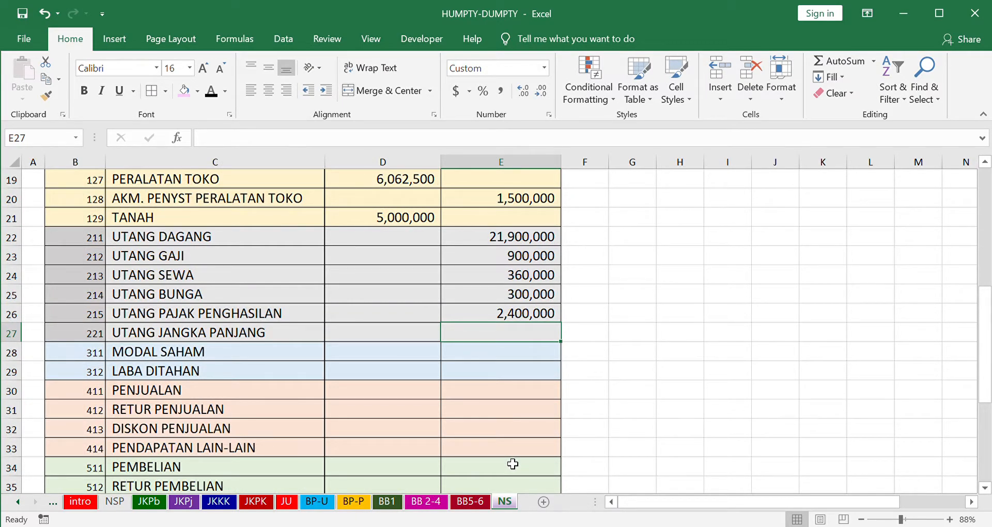
# Link the UTANG JANGKA PANJANG credit balance in E27 to closing balance cell H54 of the BB 2-4 sheet.
pyautogui.write('=')
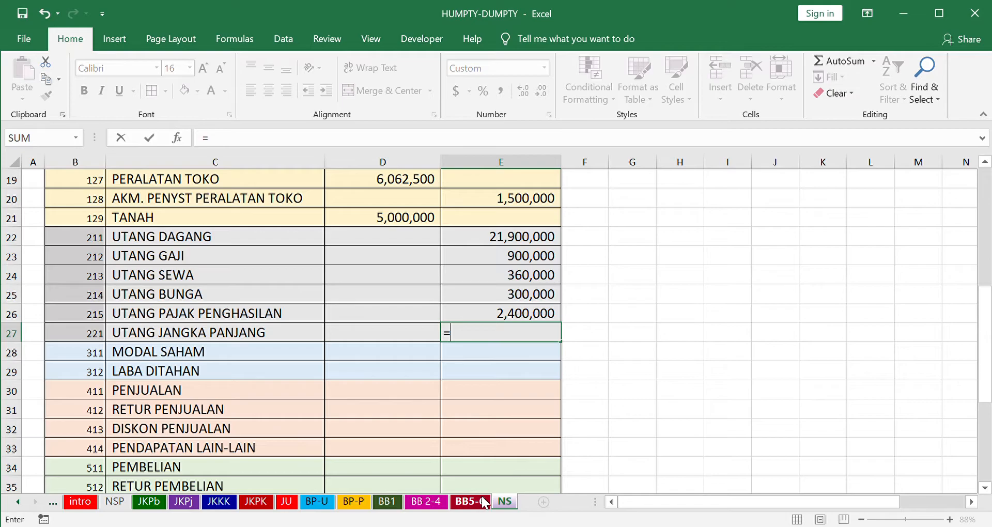
pyautogui.click(442, 502)
pyautogui.scroll(-3, 555, 443)
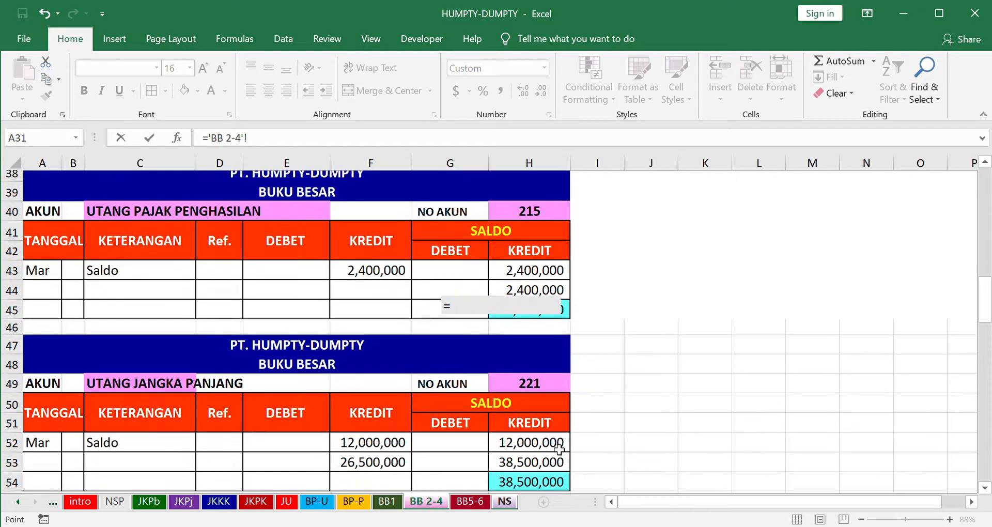
pyautogui.click(550, 454)
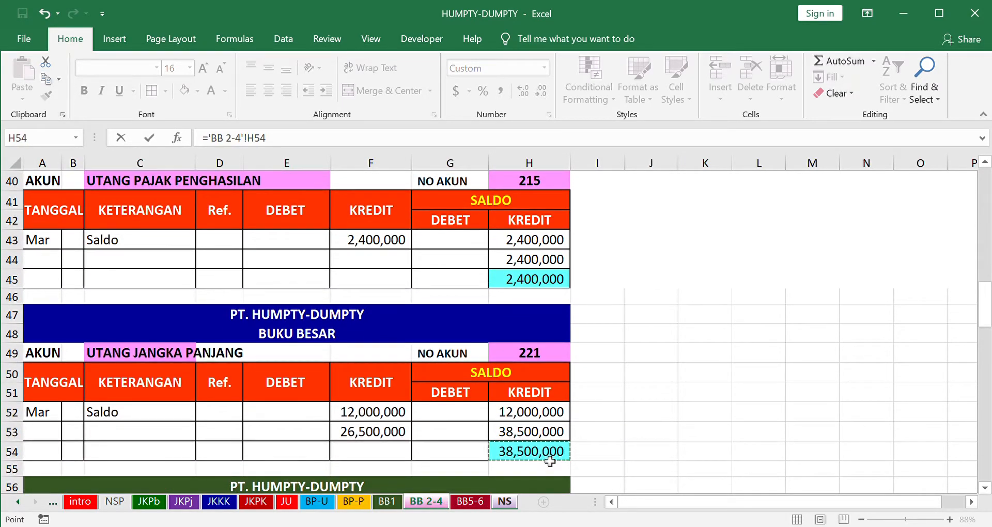
pyautogui.press('Return')
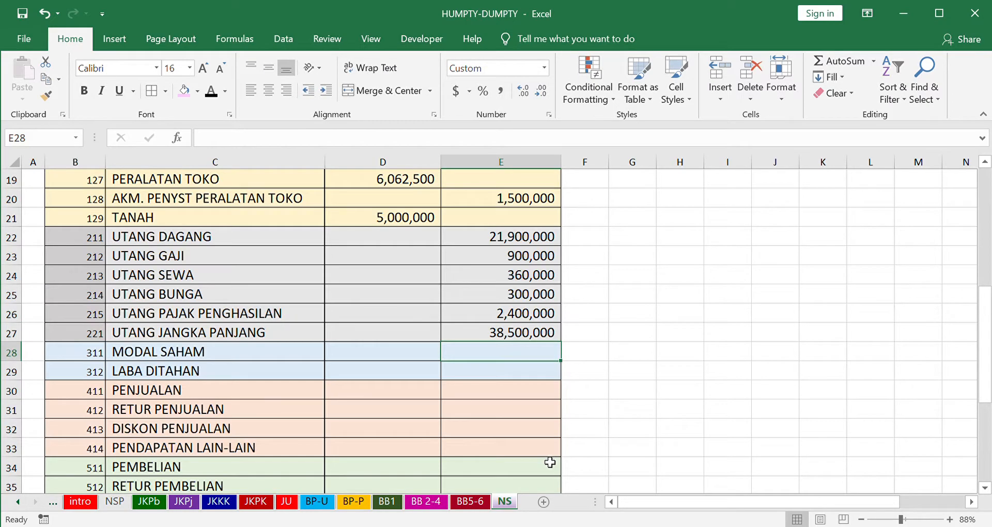
# Link the MODAL SAHAM credit balance in E28 to closing balance cell H63 of the BB 2-4 sheet.
pyautogui.write('=')
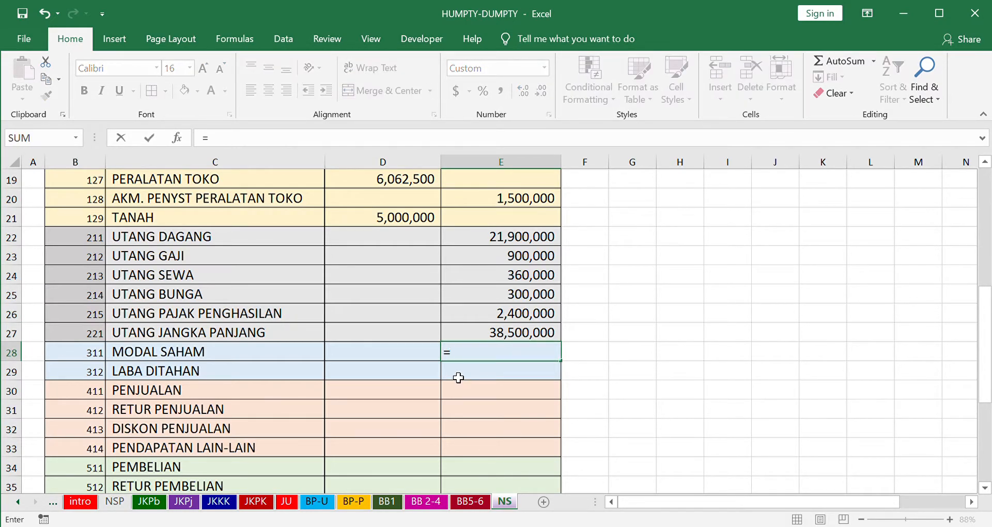
pyautogui.click(431, 501)
pyautogui.scroll(-3, 505, 394)
pyautogui.click(529, 451)
pyautogui.press('Return')
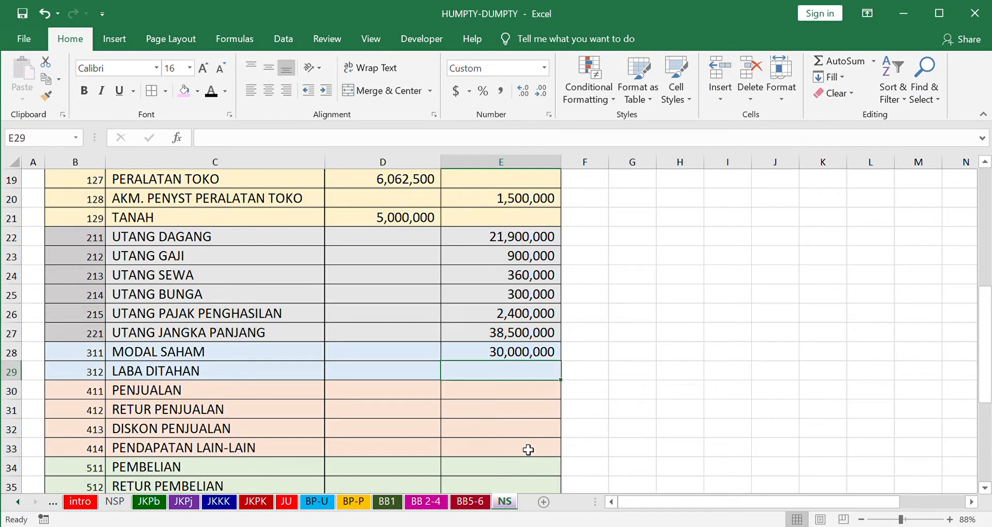
# Link the LABA DITAHAN credit balance in E29 to closing balance cell H72 of the BB 2-4 sheet.
pyautogui.write('=')
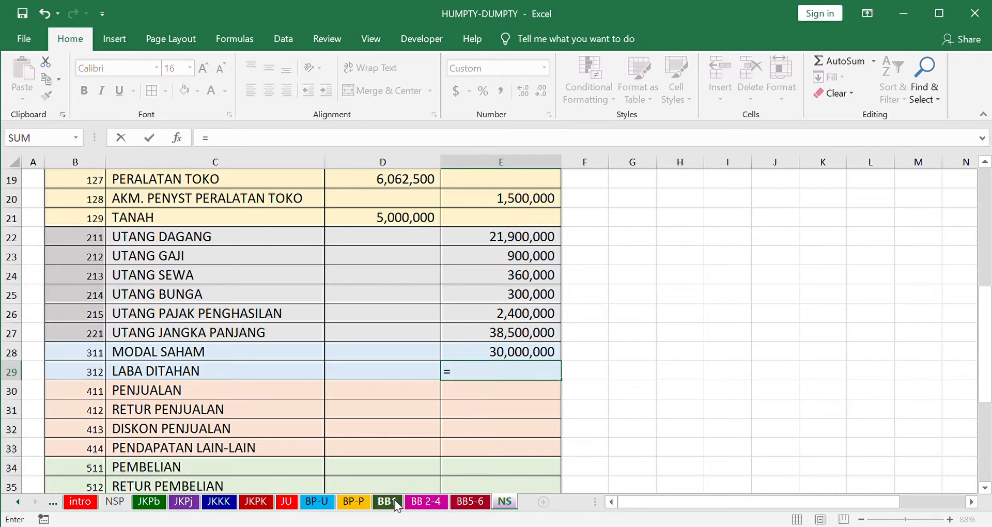
pyautogui.click(416, 504)
pyautogui.scroll(-1, 521, 476)
pyautogui.scroll(-3, 521, 476)
pyautogui.click(545, 401)
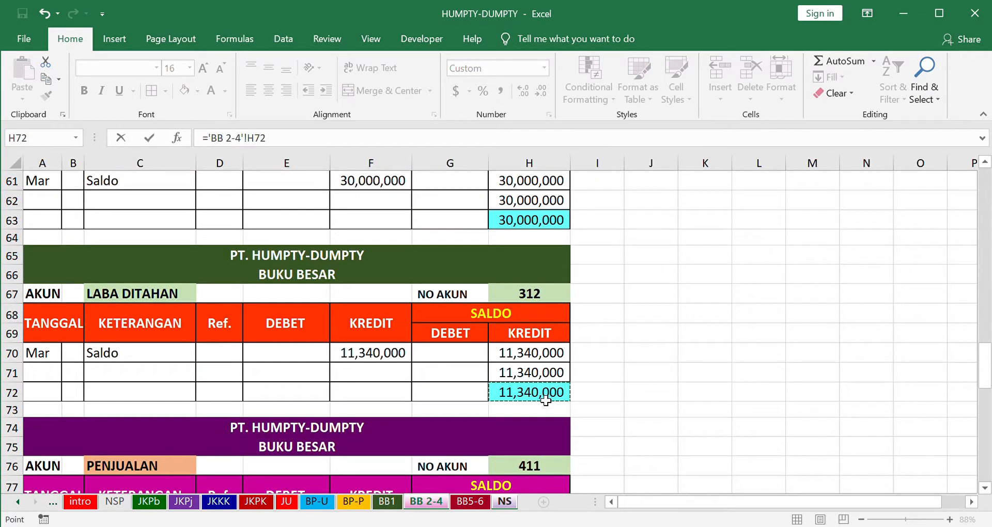
pyautogui.press('Return')
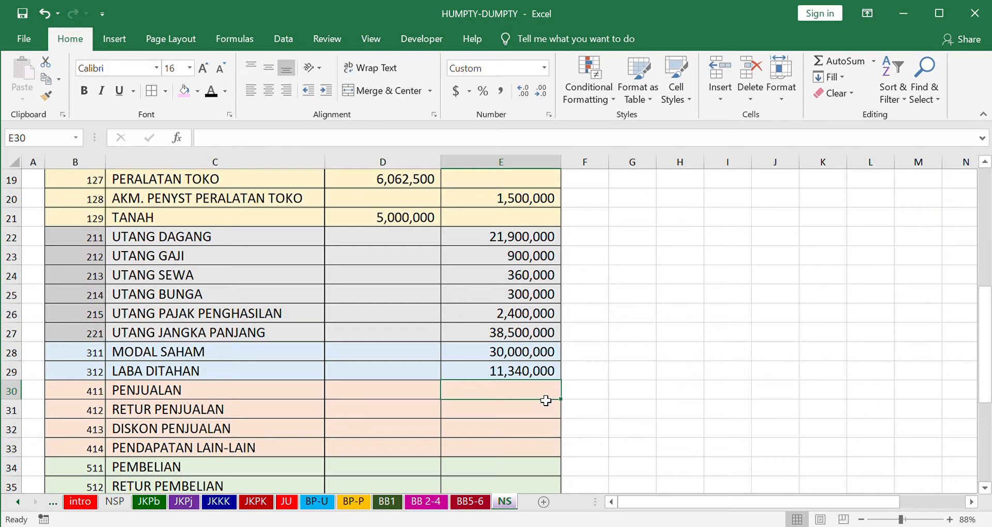
# Link the PENJUALAN credit balance in E30 to closing balance cell H81 of the BB 2-4 sheet.
pyautogui.write('=')
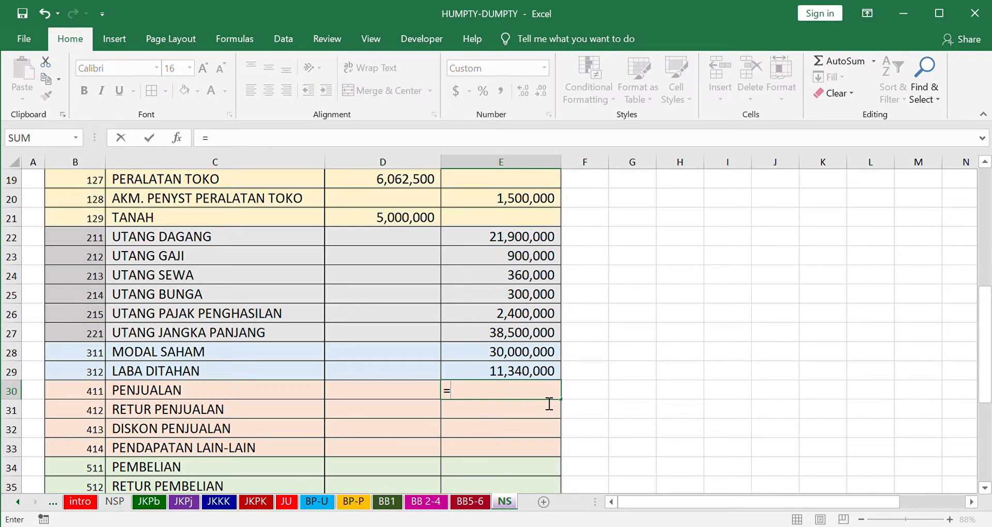
pyautogui.click(425, 501)
pyautogui.scroll(-2, 525, 443)
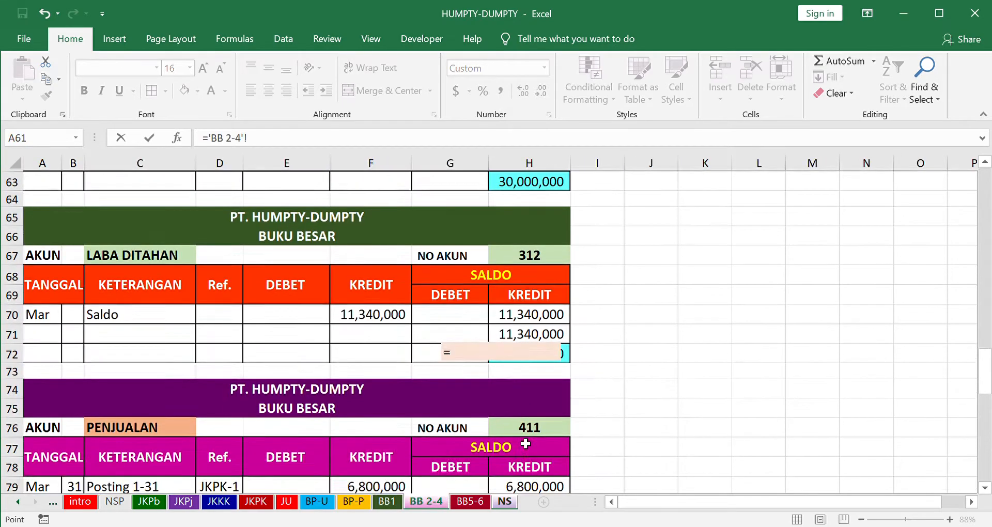
pyautogui.click(526, 443)
pyautogui.press('Return')
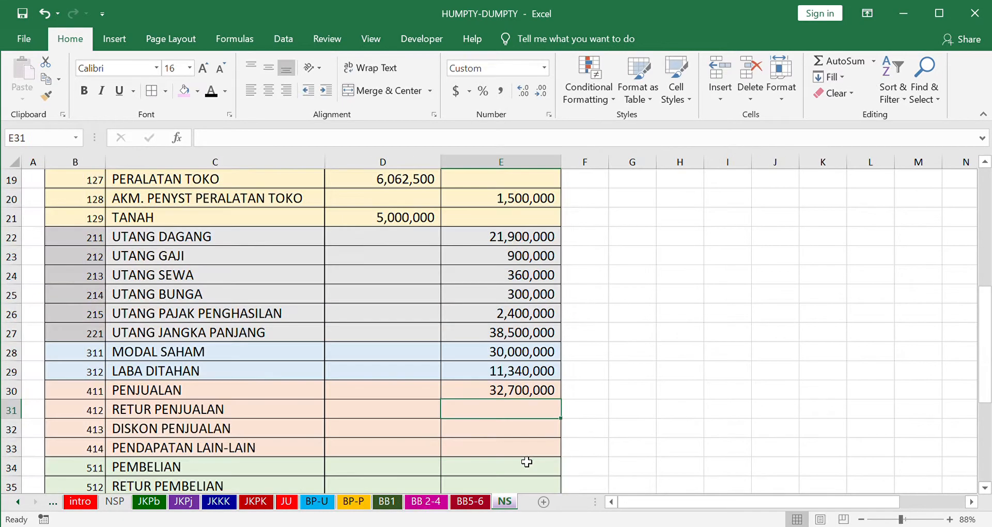
# Link the RETUR PENJUALAN debit balance in D31 to closing balance cell G90 of the BB 2-4 sheet.
pyautogui.write('=')
pyautogui.press('BackSpace')
pyautogui.press('Left')
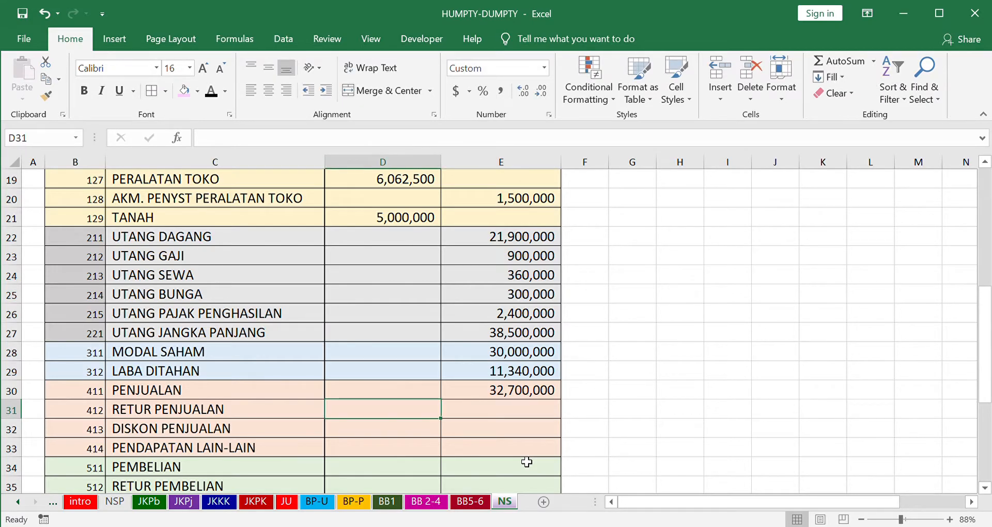
pyautogui.write('=')
pyautogui.click(426, 501)
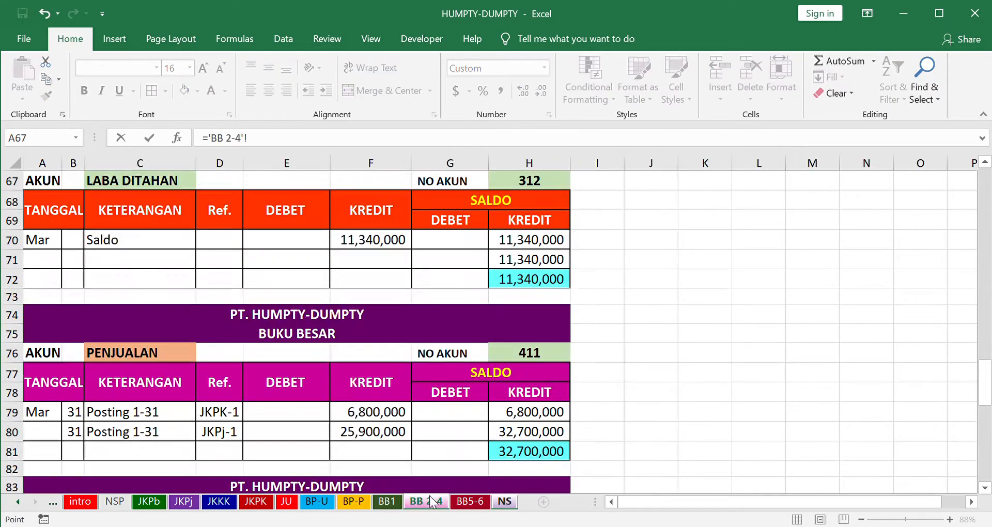
pyautogui.scroll(-3, 428, 479)
pyautogui.click(435, 453)
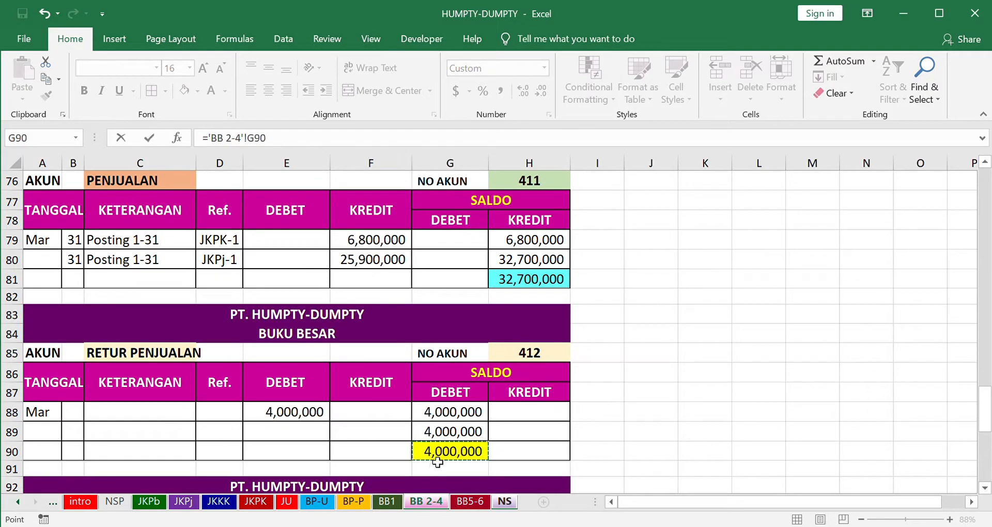
pyautogui.press('Return')
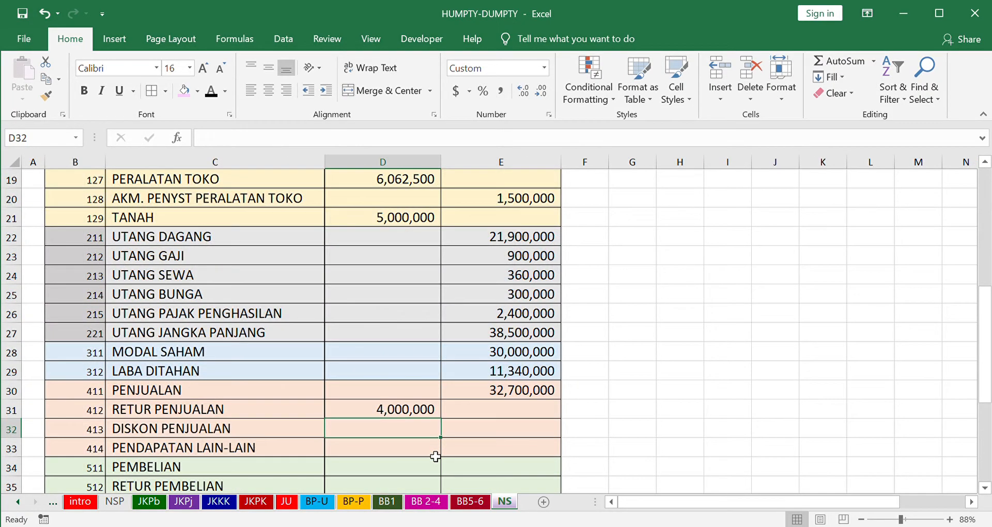
# Link the DISKON PENJUALAN debit balance in D32 to closing balance cell G99 of the BB 2-4 sheet.
pyautogui.write('=')
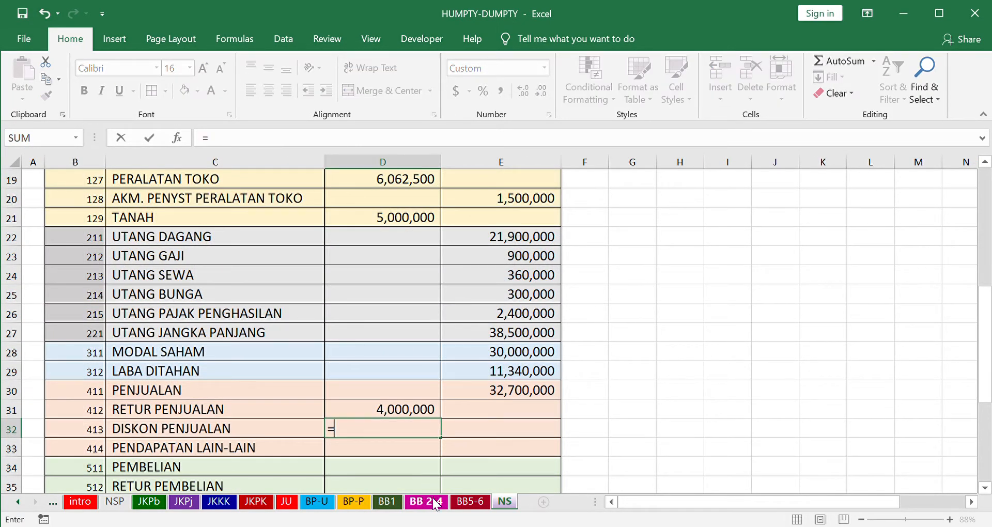
pyautogui.click(436, 503)
pyautogui.scroll(-3, 332, 370)
pyautogui.click(456, 456)
pyautogui.press('Return')
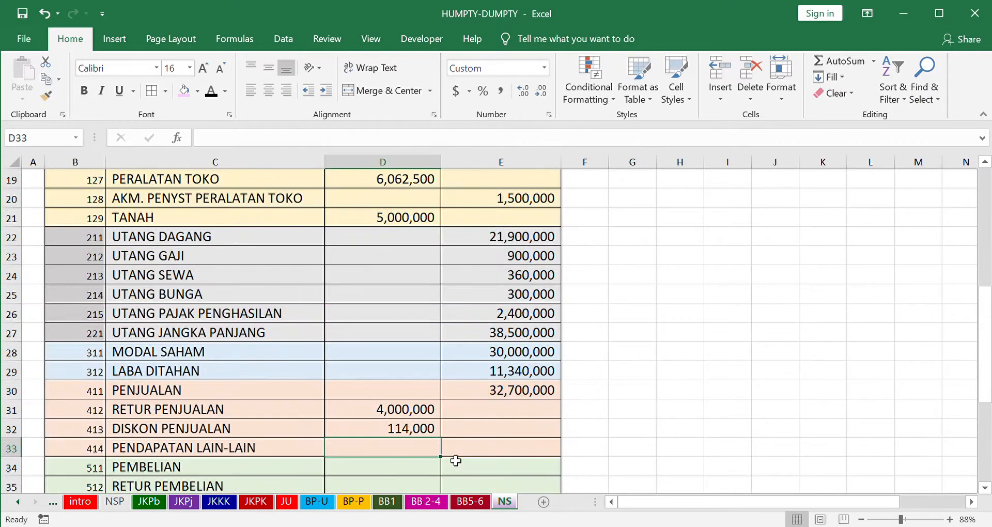
# Check the PENDAPATAN LAIN-LAIN ledger on the BB 2-4 sheet and link its credit balance in E33 to closing balance cell H108.
pyautogui.click(441, 502)
pyautogui.scroll(-3, 440, 476)
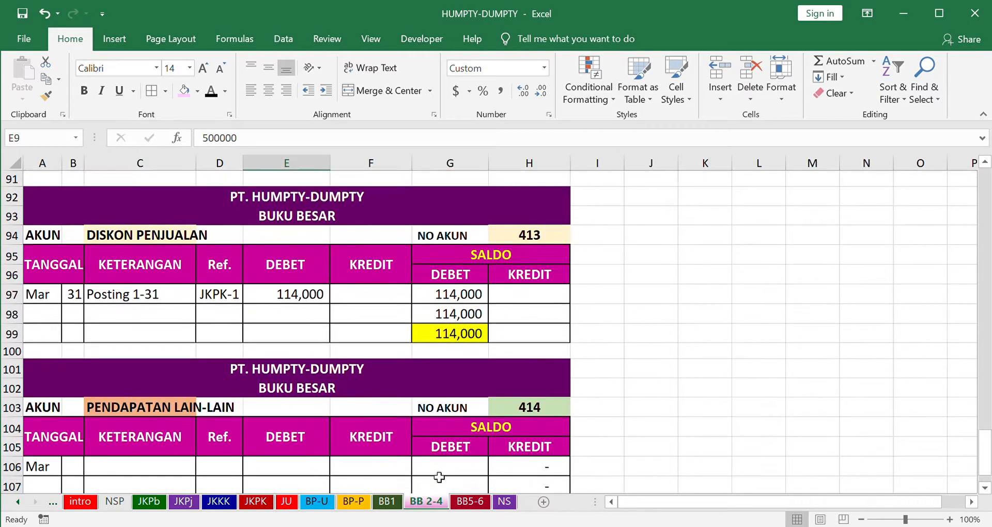
pyautogui.scroll(-1, 439, 476)
pyautogui.scroll(1, 440, 476)
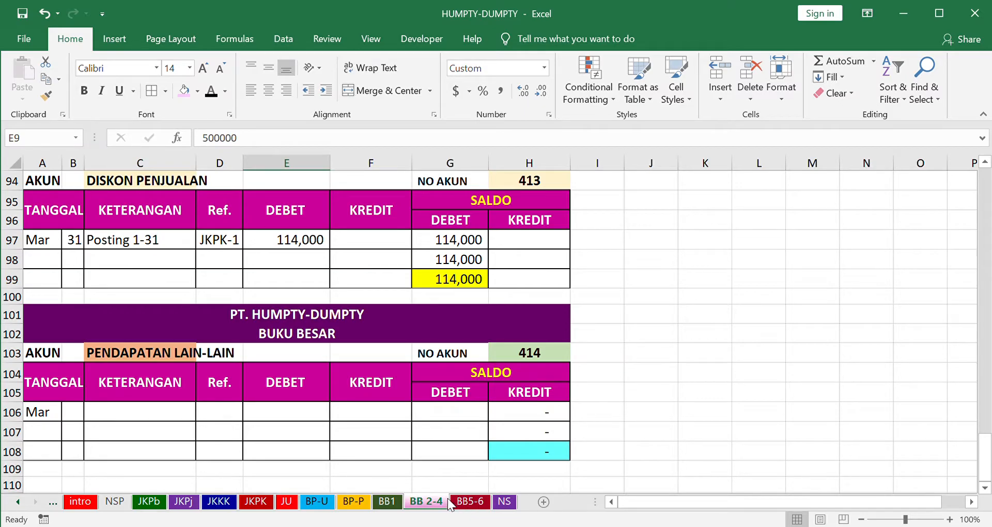
pyautogui.click(504, 501)
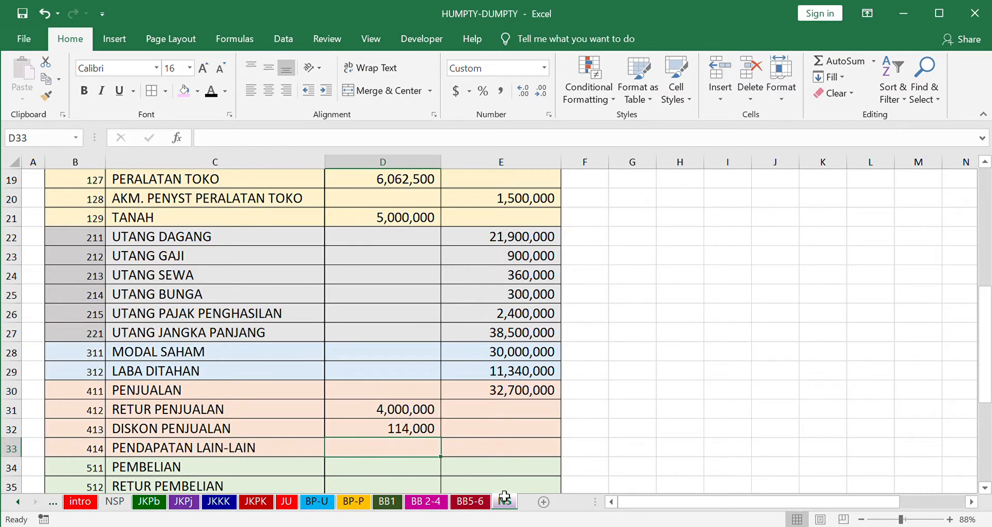
pyautogui.click(507, 456)
pyautogui.write('=')
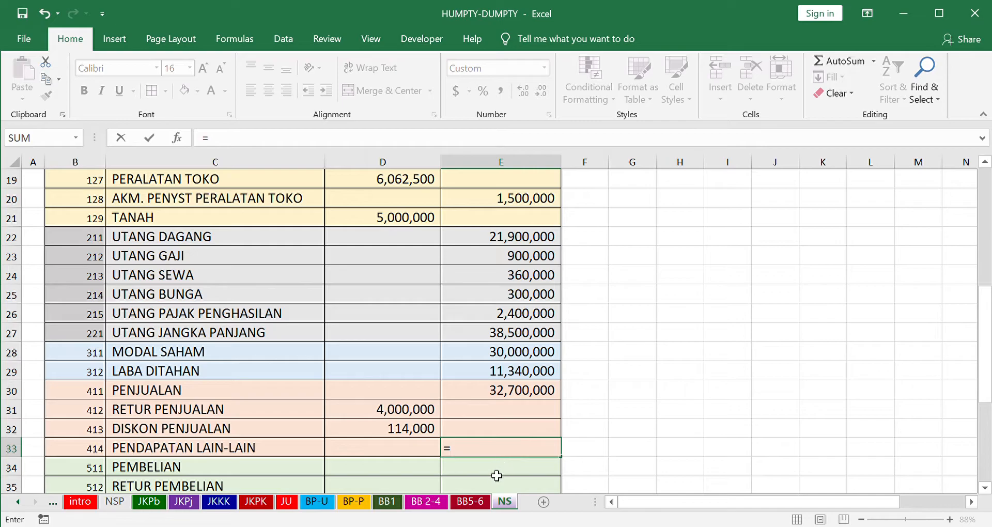
pyautogui.click(439, 501)
pyautogui.click(549, 453)
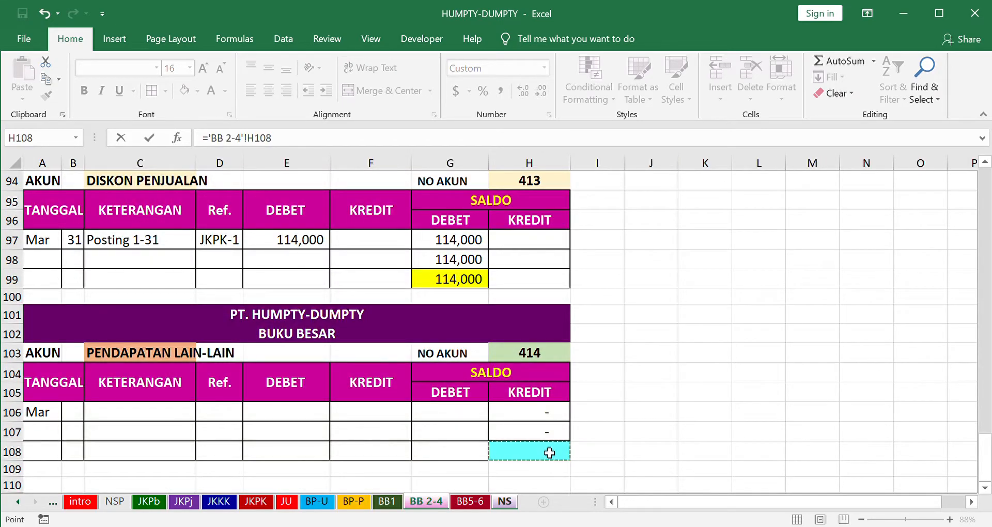
pyautogui.press('Return')
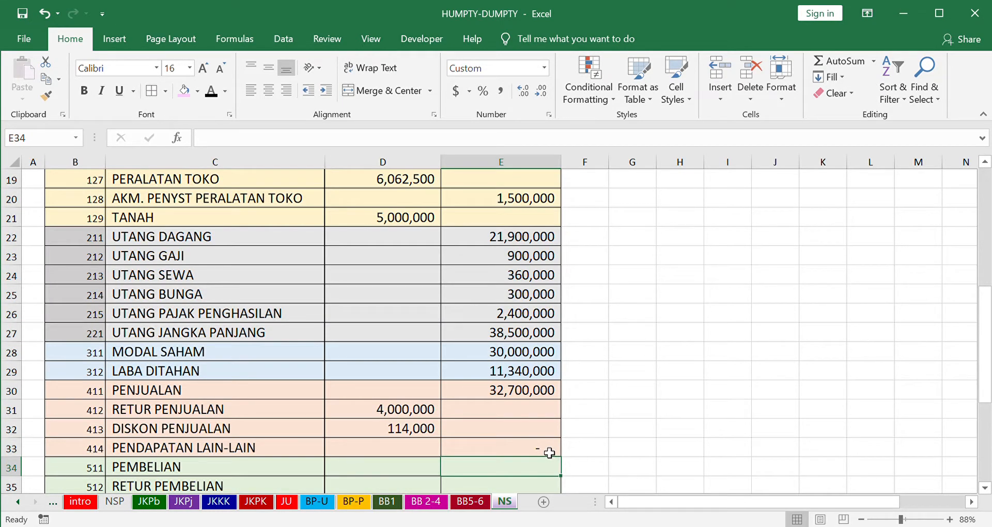
# Link the PEMBELIAN debit balance in D34 to closing balance cell G8 of the BB5-6 sheet.
pyautogui.press('Left')
pyautogui.write('=')
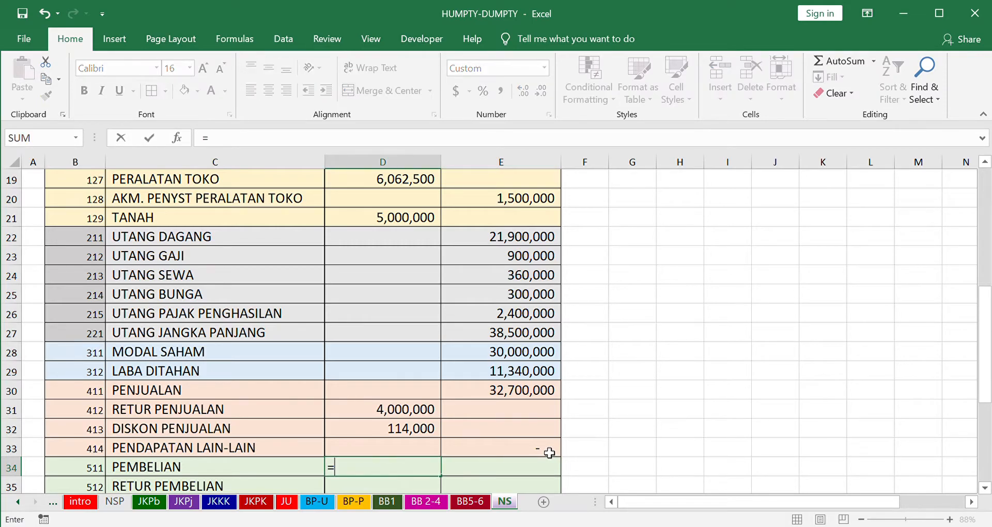
pyautogui.click(468, 501)
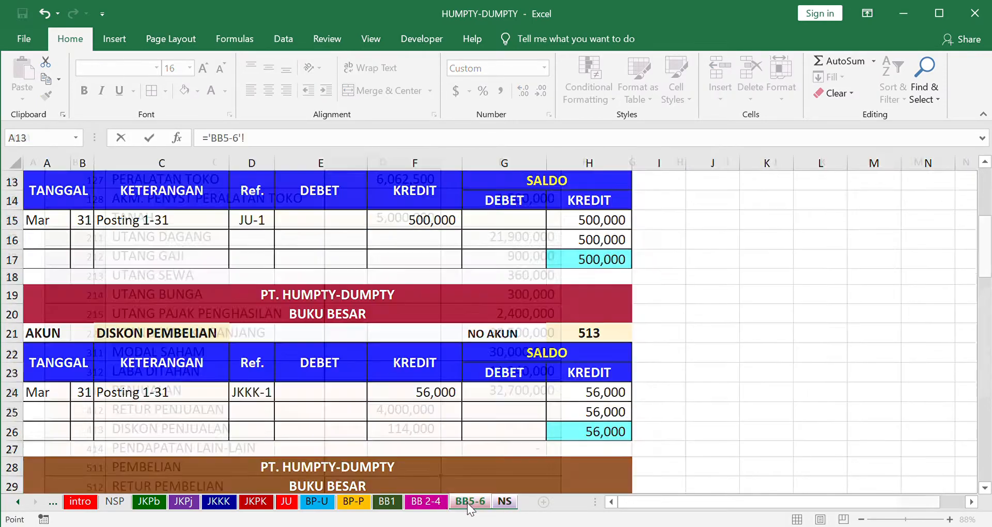
pyautogui.scroll(4, 472, 447)
pyautogui.click(501, 319)
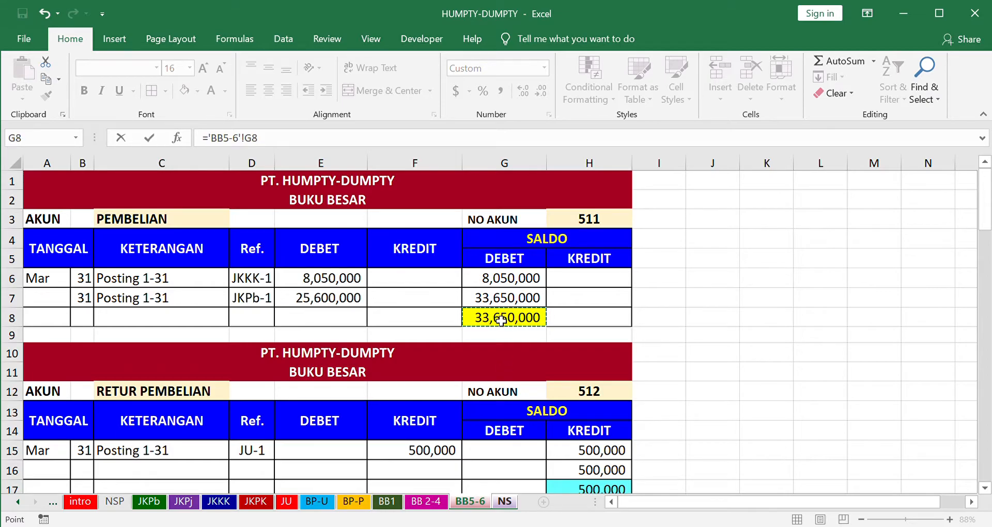
pyautogui.press('Return')
# Link the RETUR PEMBELIAN credit balance in E35 to closing balance cell H17 of the BB5-6 sheet.
pyautogui.write('=')
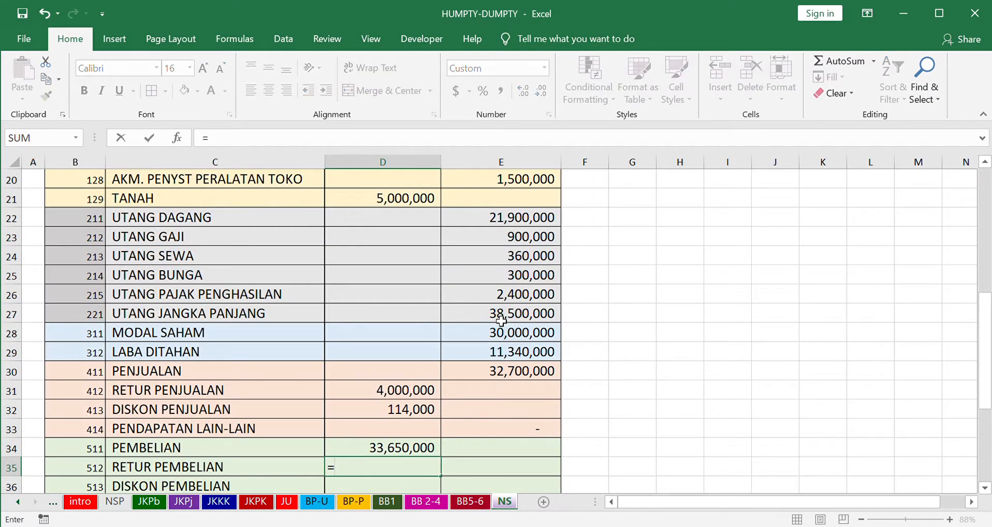
pyautogui.press('BackSpace')
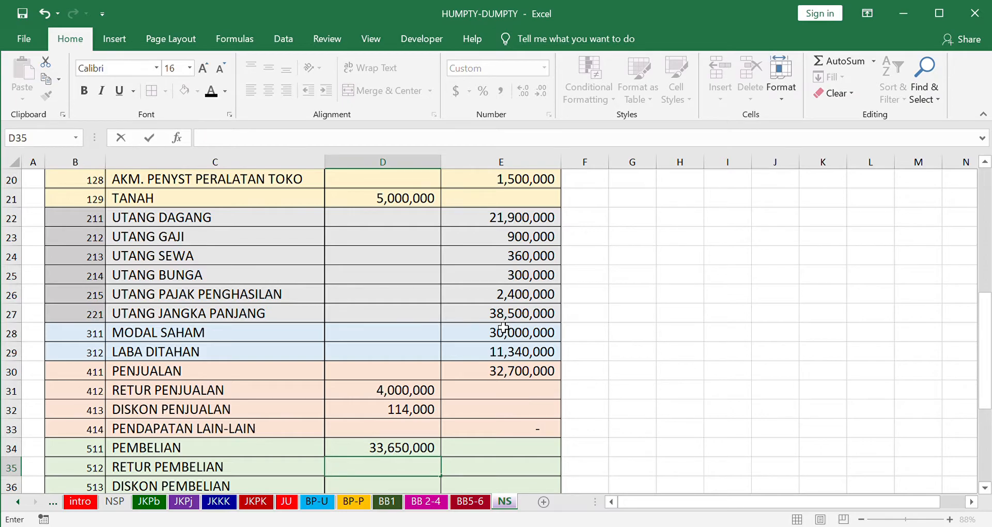
pyautogui.press('Tab')
pyautogui.write('=')
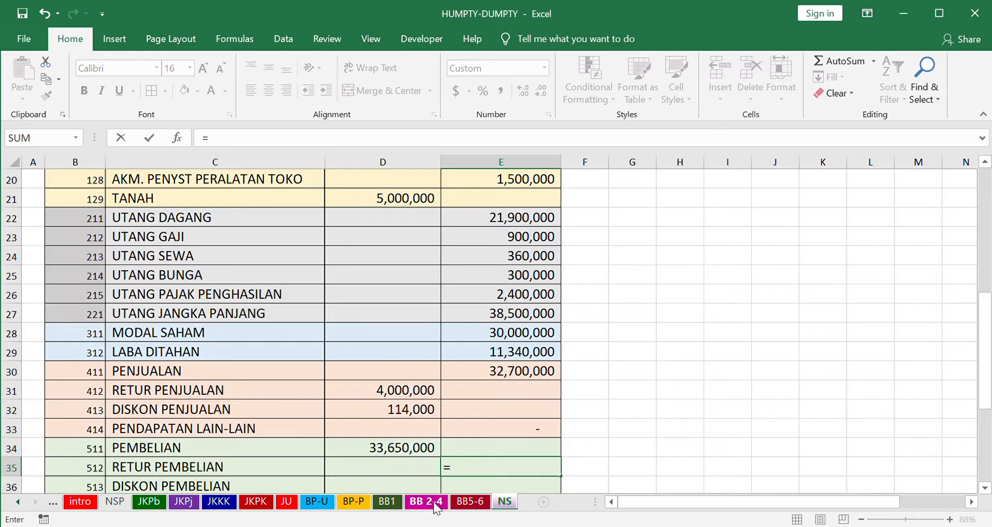
pyautogui.click(465, 500)
pyautogui.scroll(-2, 493, 463)
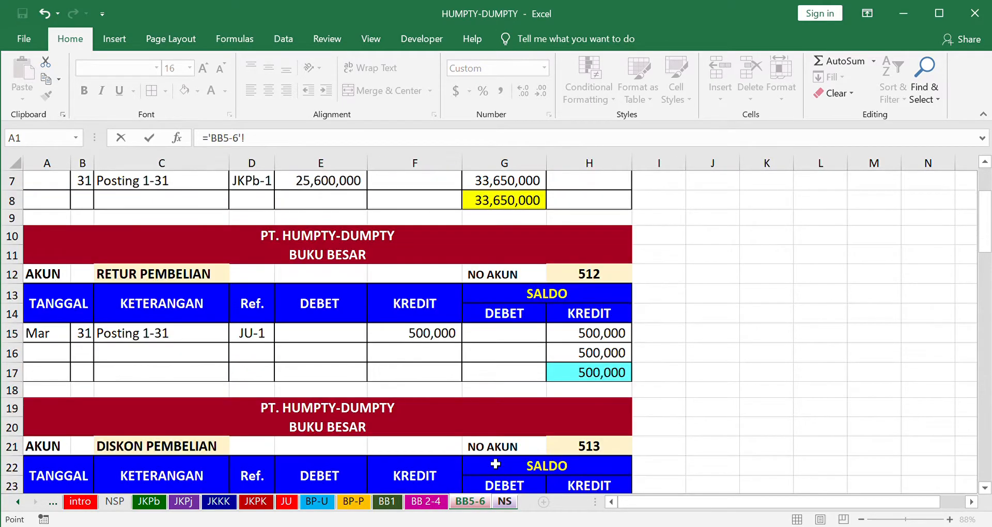
pyautogui.click(581, 379)
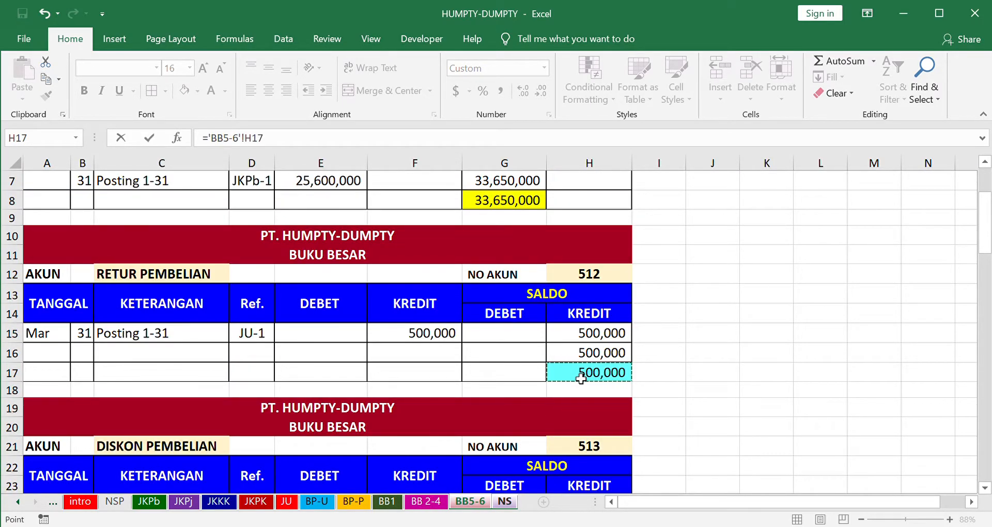
pyautogui.press('Return')
# Link the DISKON PEMBELIAN credit balance in E36 to closing balance cell H26 of the BB5-6 sheet.
pyautogui.write('=')
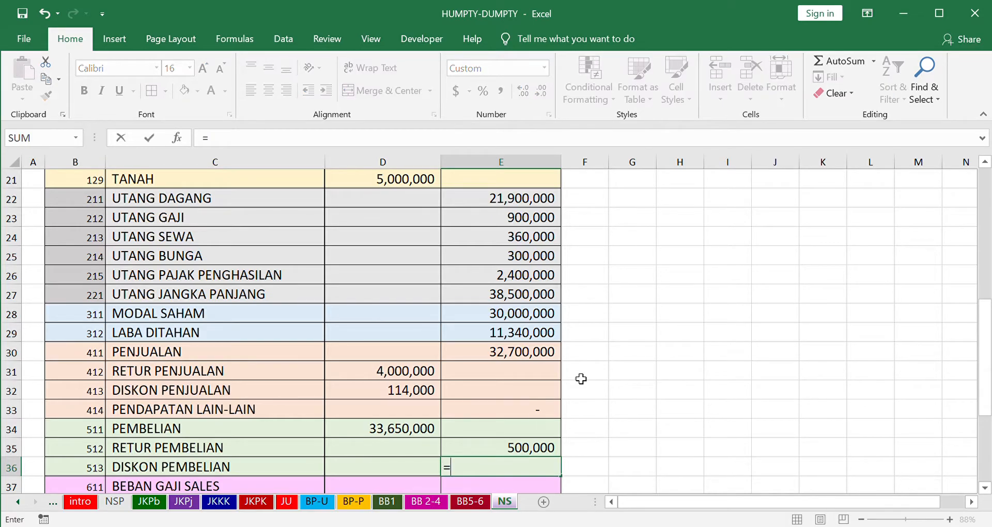
pyautogui.click(469, 501)
pyautogui.scroll(-1, 540, 480)
pyautogui.scroll(-2, 540, 480)
pyautogui.click(584, 437)
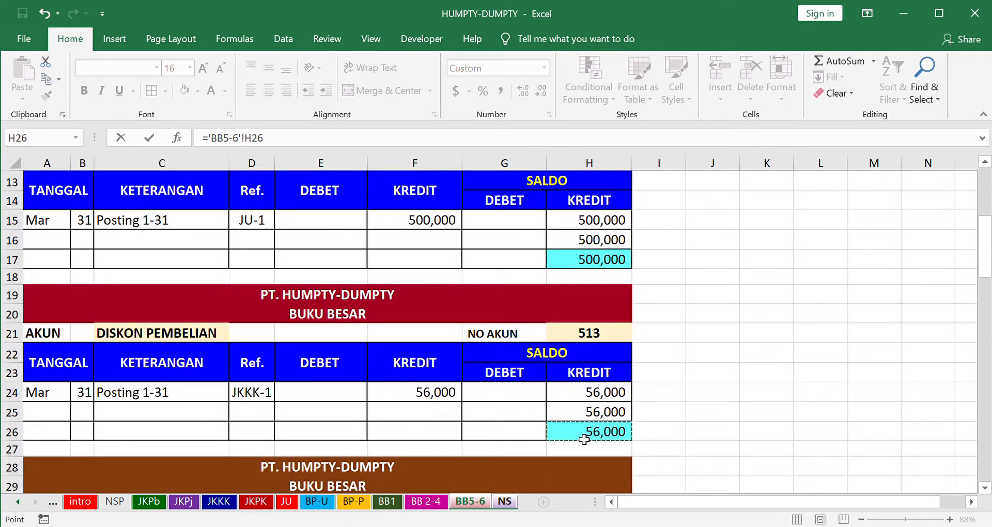
pyautogui.press('Return')
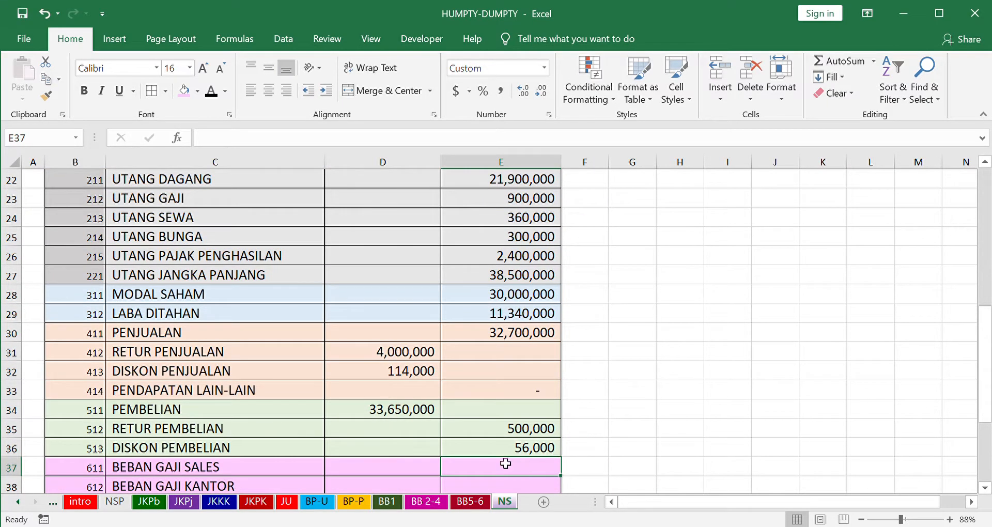
# Link the BEBAN GAJI SALES debit balance in D37 to closing balance cell G35 of the BB5-6 sheet.
pyautogui.click(429, 473)
pyautogui.write('=')
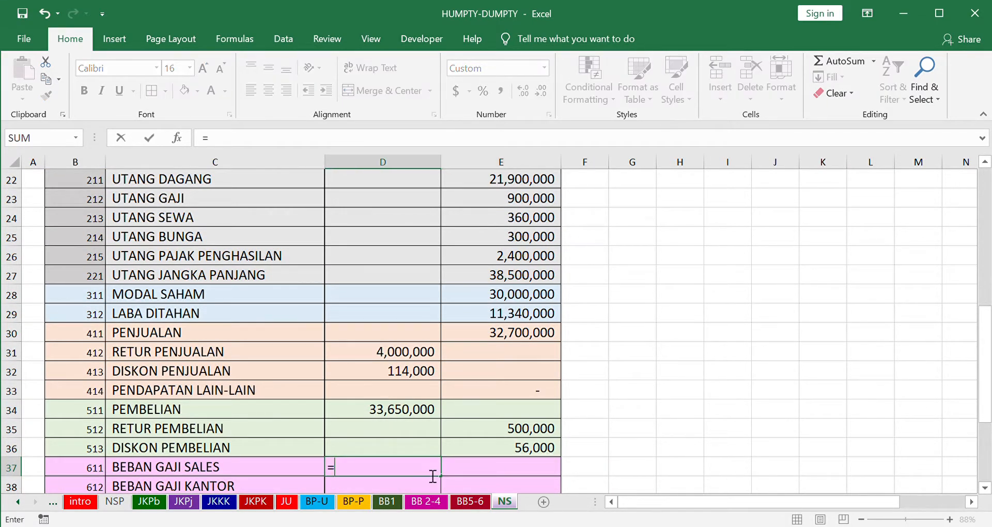
pyautogui.click(469, 502)
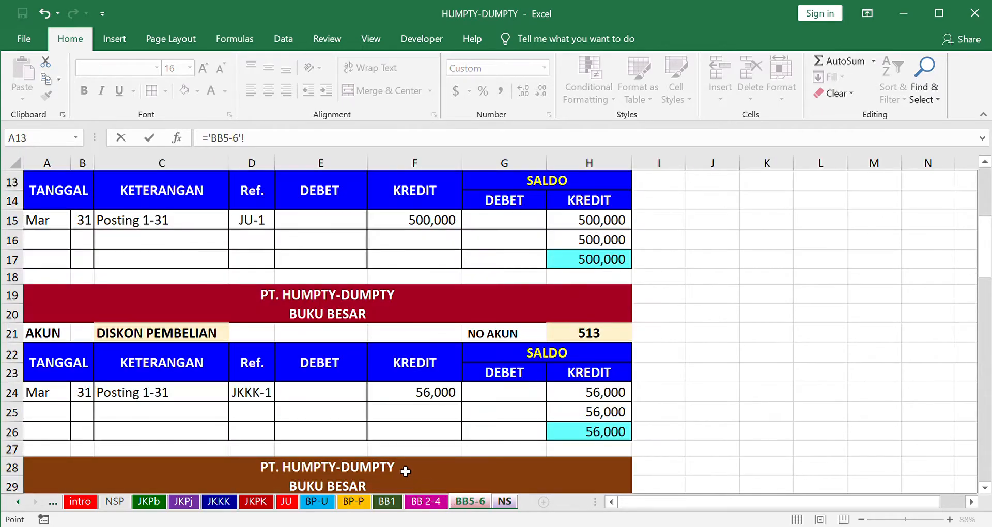
pyautogui.scroll(-4, 405, 471)
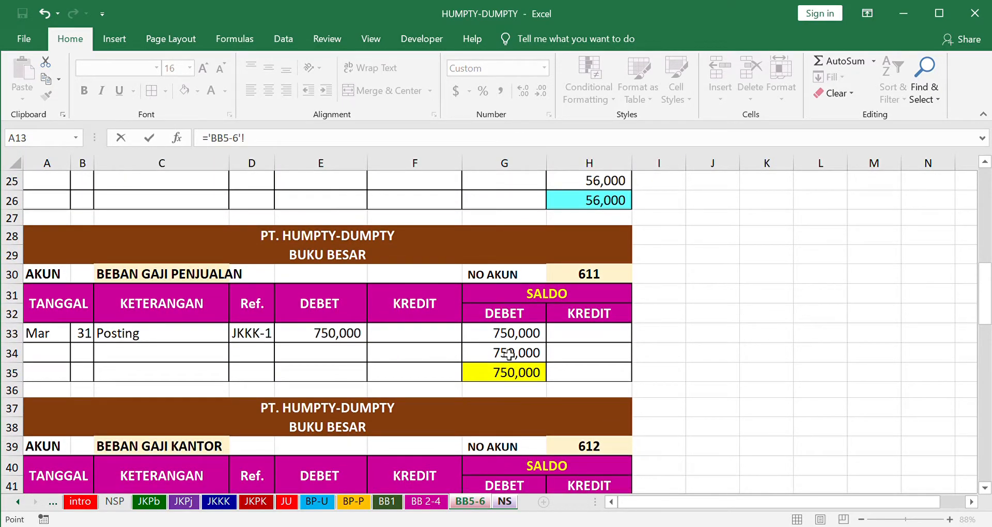
pyautogui.click(518, 372)
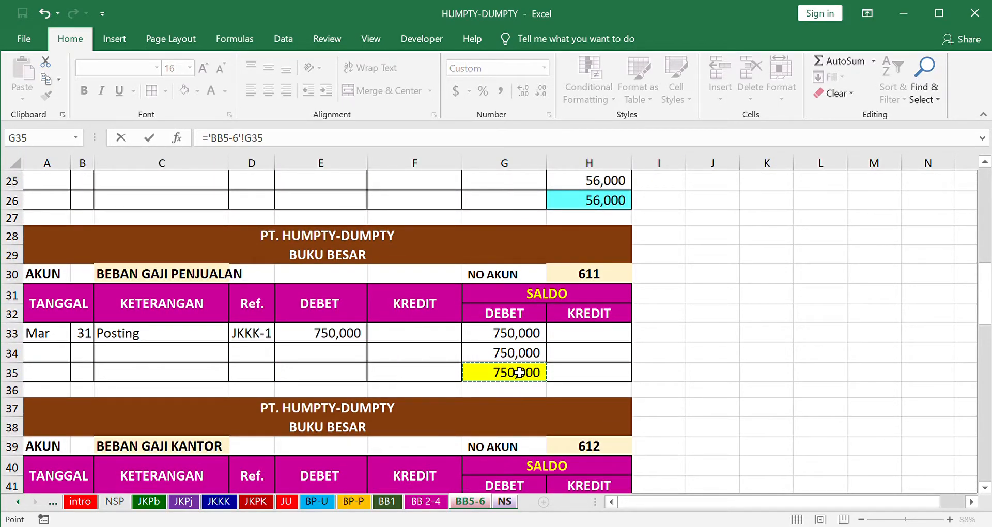
pyautogui.press('Return')
# Link the BEBAN GAJI KANTOR debit balance in D38 to closing balance cell G44 of the BB5-6 sheet.
pyautogui.write('=')
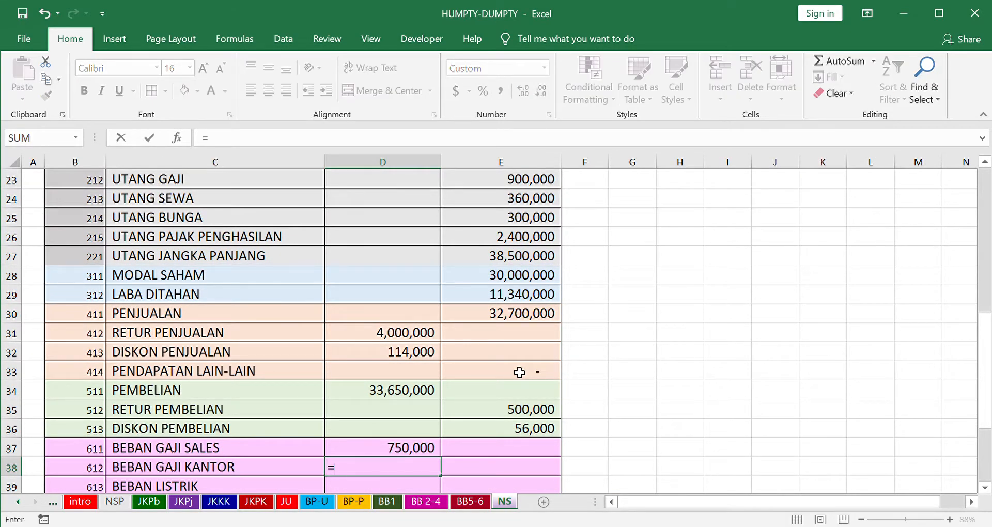
pyautogui.click(470, 501)
pyautogui.scroll(-2, 485, 480)
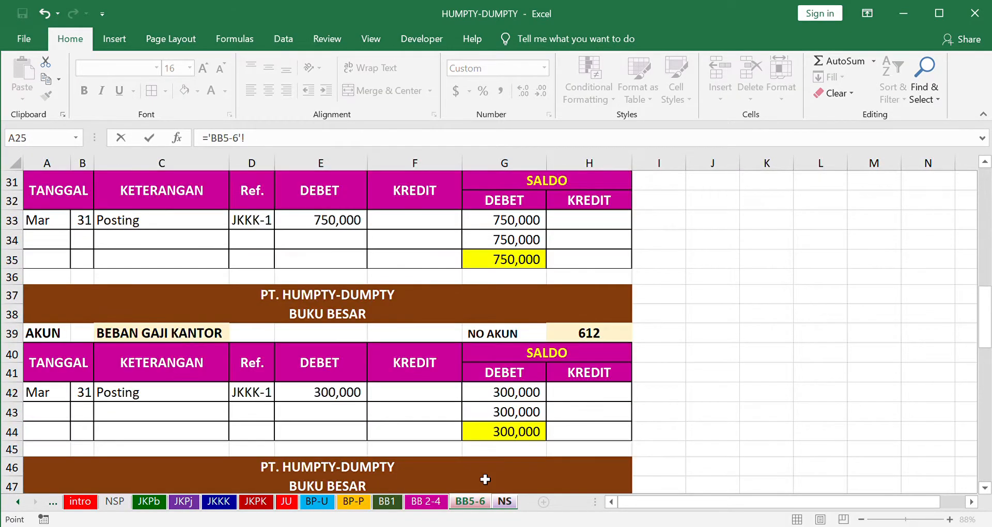
pyautogui.click(506, 433)
pyautogui.press('Return')
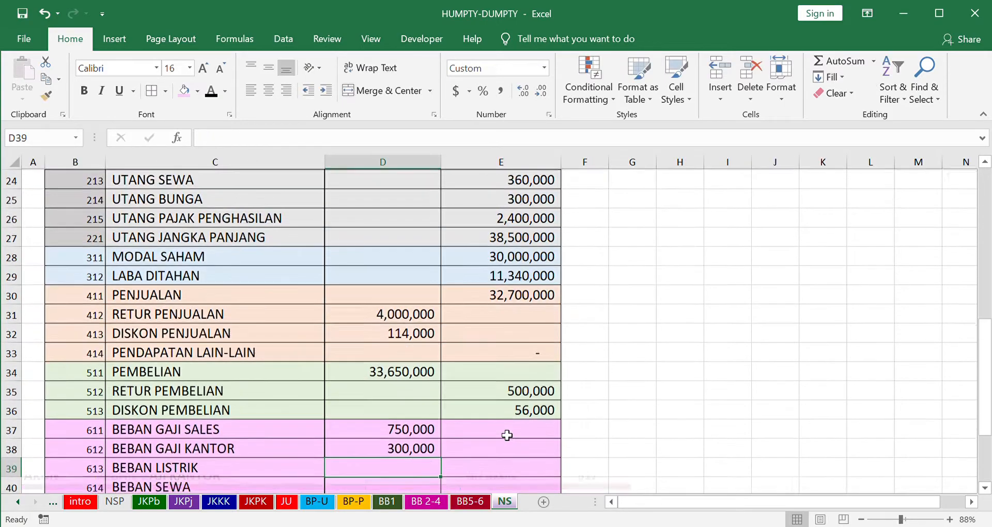
# Link the BEBAN LISTRIK debit balance in D39 to closing balance cell G53 of the BB5-6 sheet.
pyautogui.write('=')
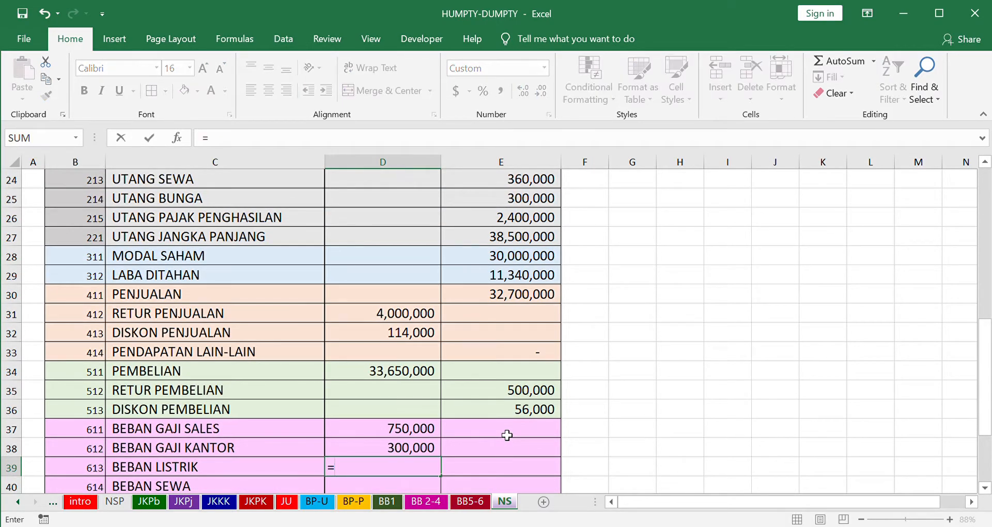
pyautogui.click(480, 501)
pyautogui.scroll(-3, 496, 465)
pyautogui.click(511, 431)
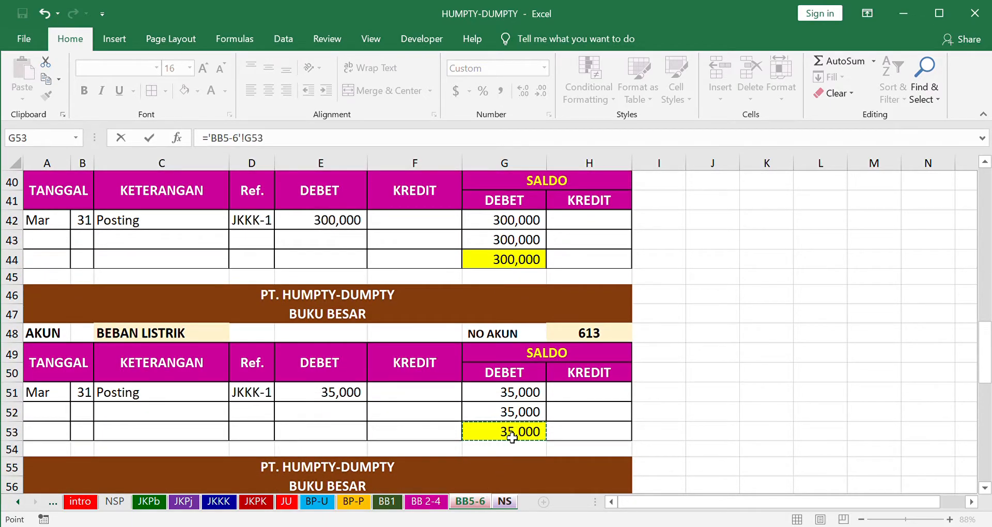
pyautogui.press('Return')
# Link the BEBAN SEWA debit balance in D40 to closing balance cell G62 of the BB5-6 sheet.
pyautogui.write('=')
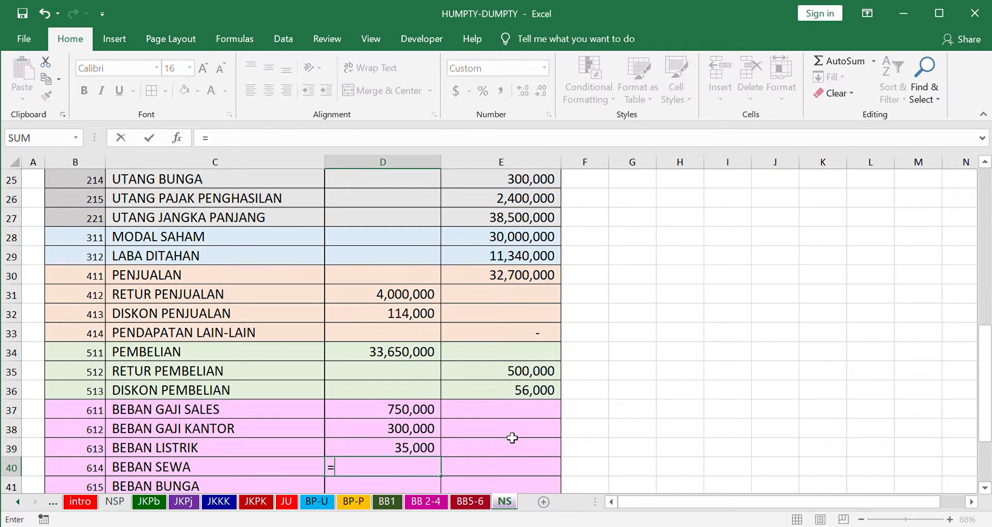
pyautogui.click(471, 501)
pyautogui.scroll(-4, 527, 386)
pyautogui.click(527, 379)
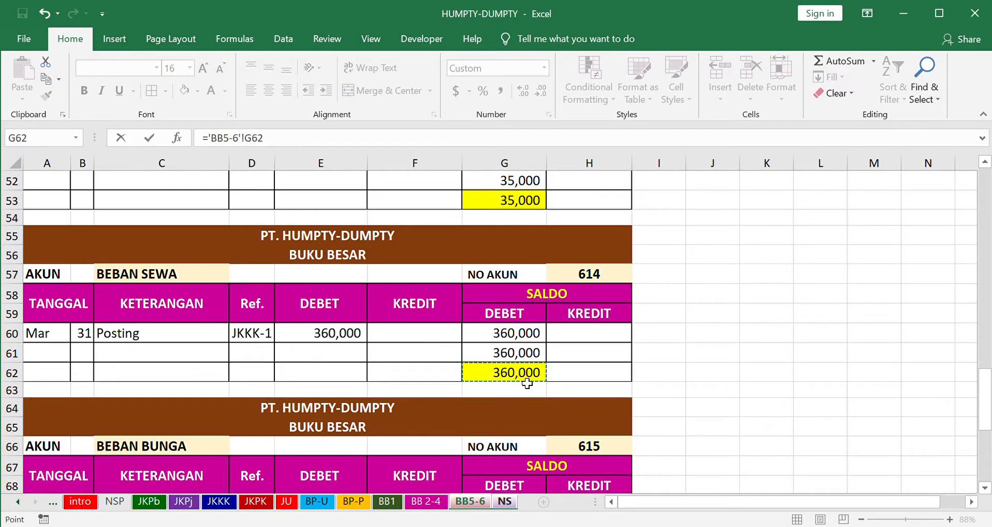
pyautogui.press('Return')
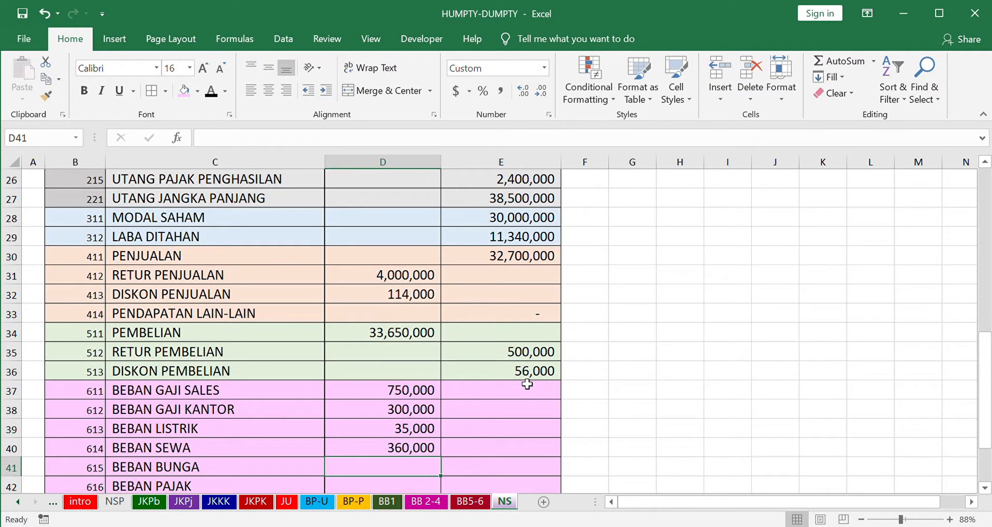
# Link the BEBAN BUNGA debit balance in D41 to closing balance cell G71 of the BB5-6 sheet.
pyautogui.write('=')
pyautogui.click(480, 504)
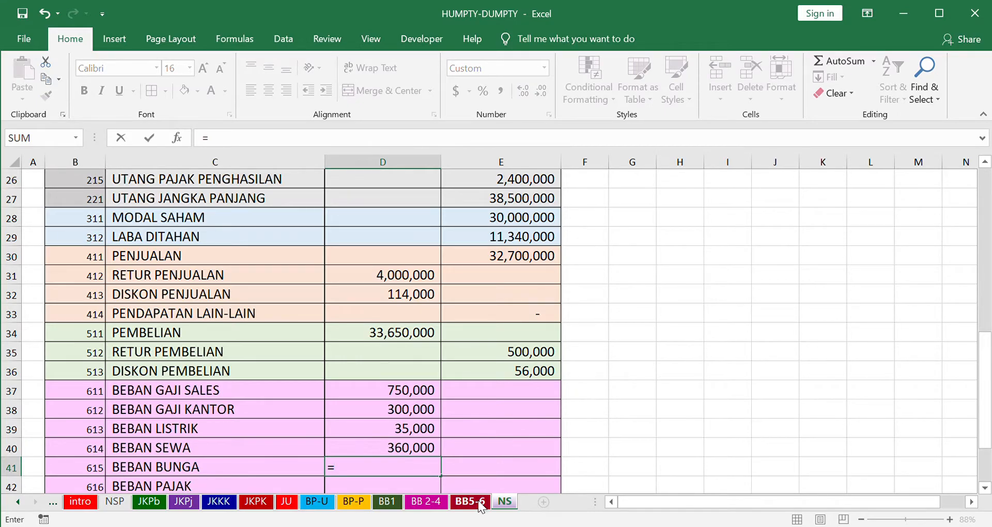
pyautogui.scroll(-6, 506, 450)
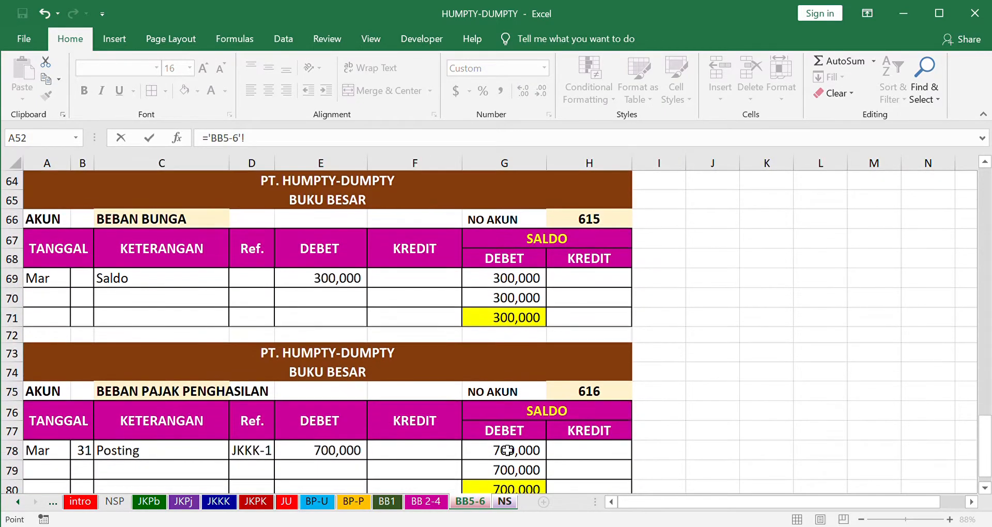
pyautogui.scroll(2, 507, 453)
pyautogui.click(522, 320)
pyautogui.press('Return')
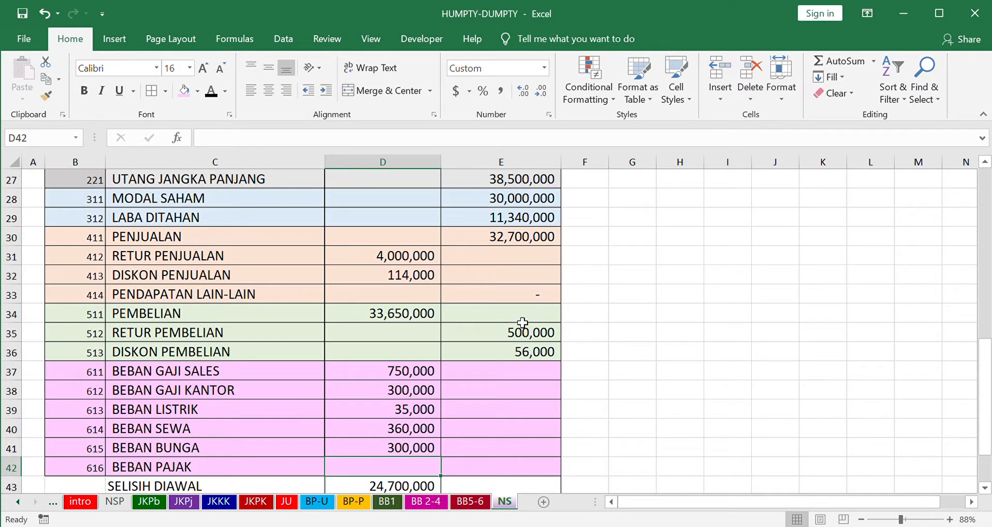
# Link the BEBAN PAJAK debit balance in D42 to closing balance cell G80 of the BB5-6 sheet.
pyautogui.write('=')
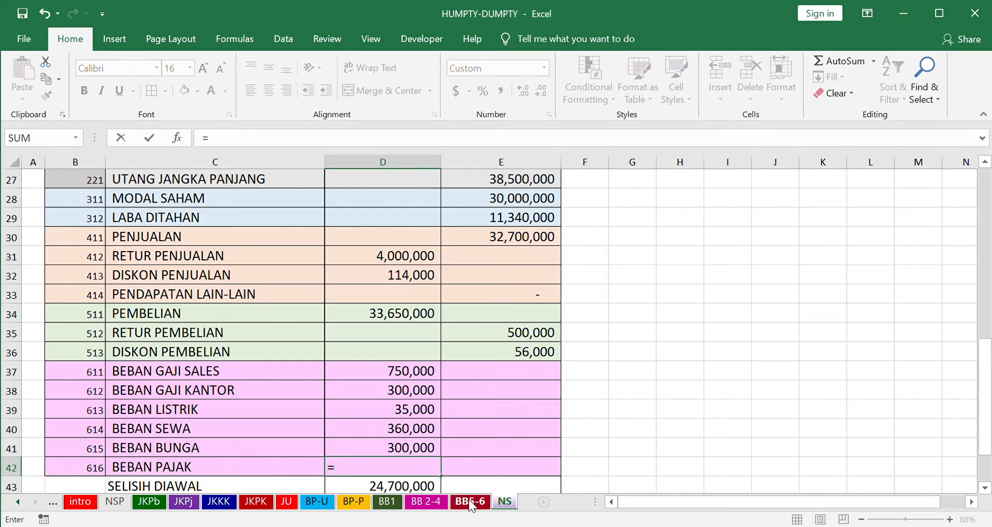
pyautogui.click(470, 501)
pyautogui.click(528, 320)
pyautogui.press('Return')
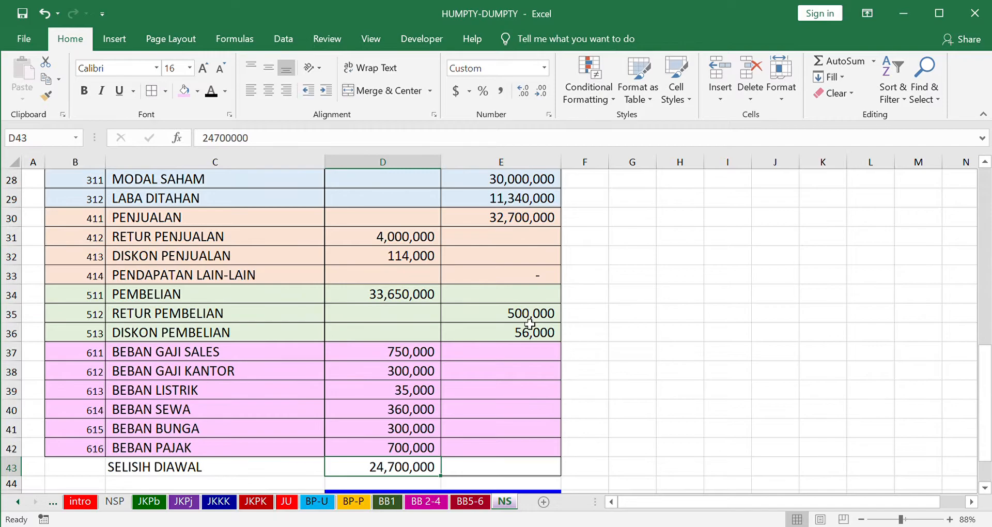
# Review the completed trial balance, checking the debit and credit totals in row 45 and the SELISIH DIAWAL amount in D43.
pyautogui.scroll(-2, 516, 346)
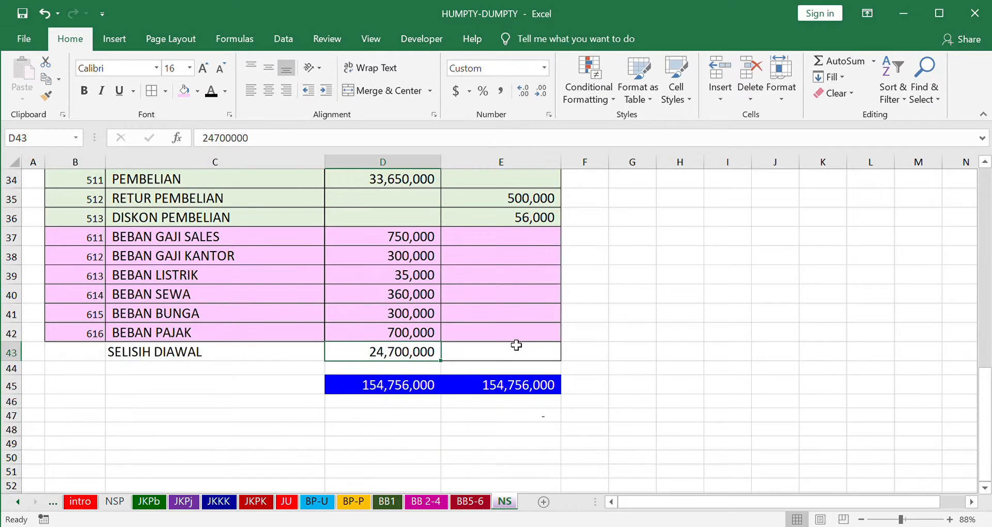
pyautogui.click(396, 384)
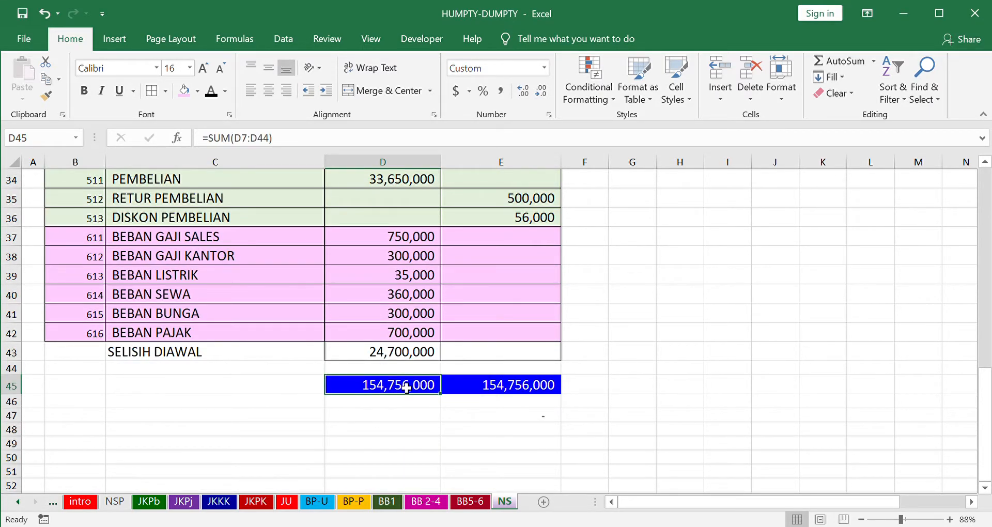
pyautogui.scroll(10, 407, 388)
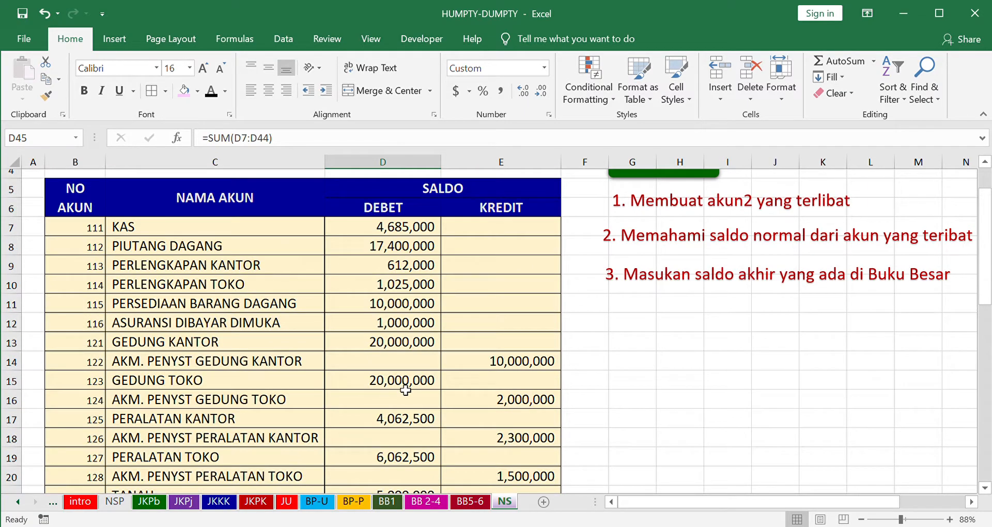
pyautogui.scroll(-6, 405, 390)
pyautogui.scroll(-5, 414, 465)
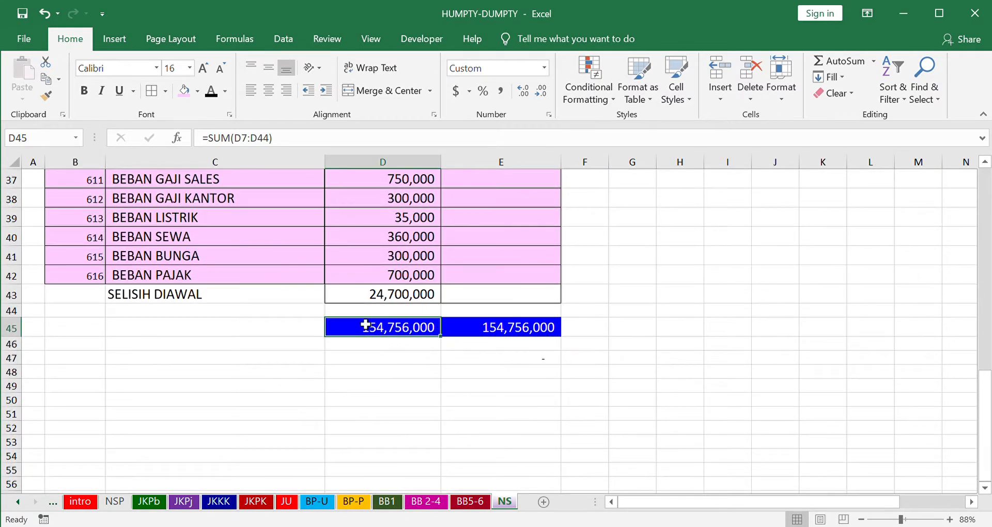
pyautogui.scroll(10, 390, 331)
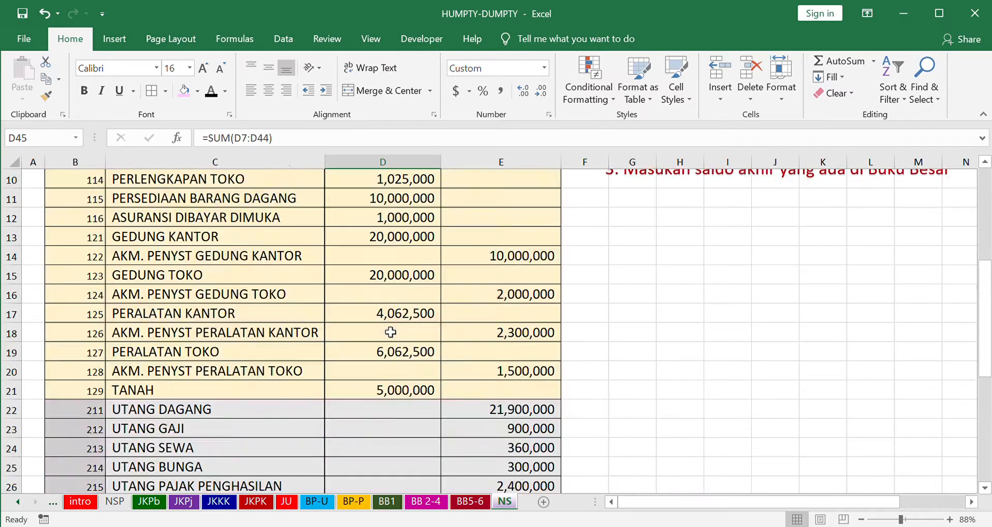
pyautogui.scroll(-6, 389, 336)
pyautogui.scroll(-4, 391, 337)
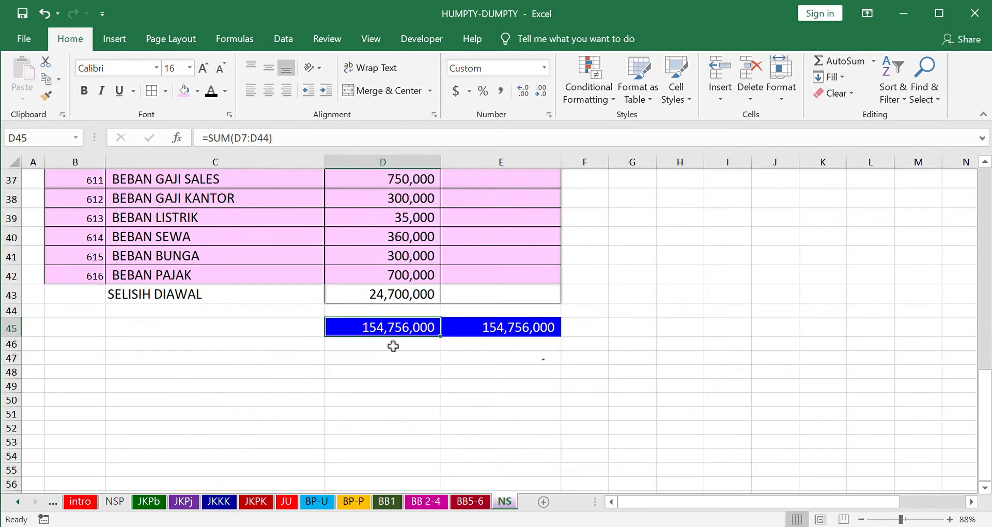
pyautogui.click(397, 298)
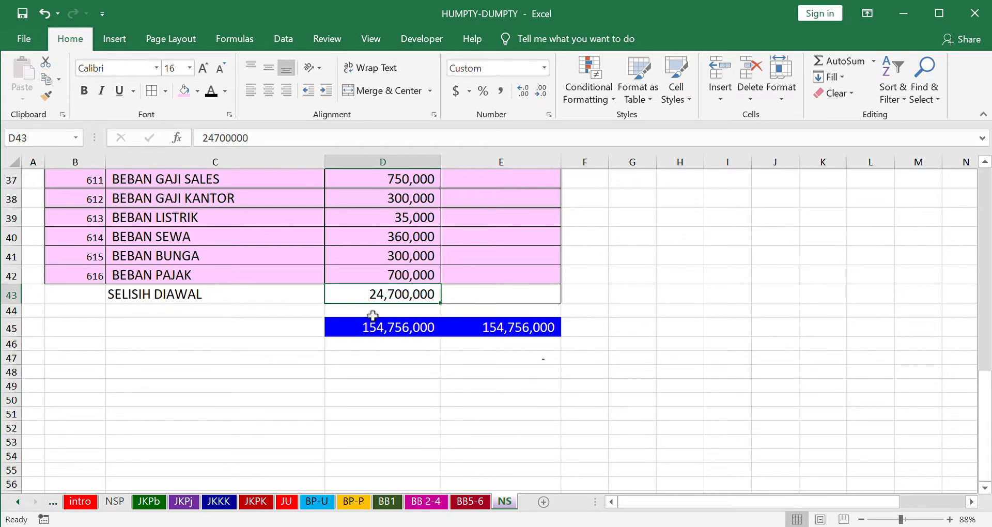
pyautogui.scroll(12, 443, 373)
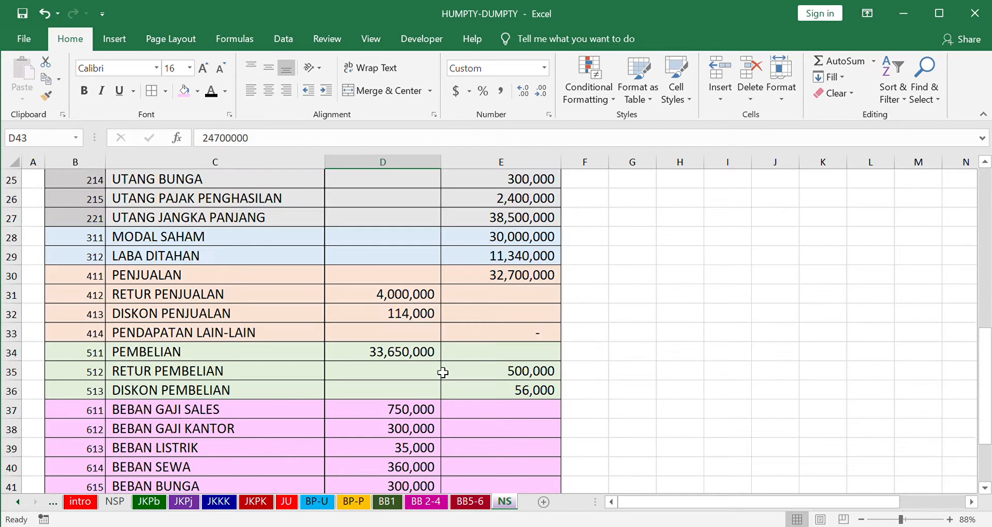